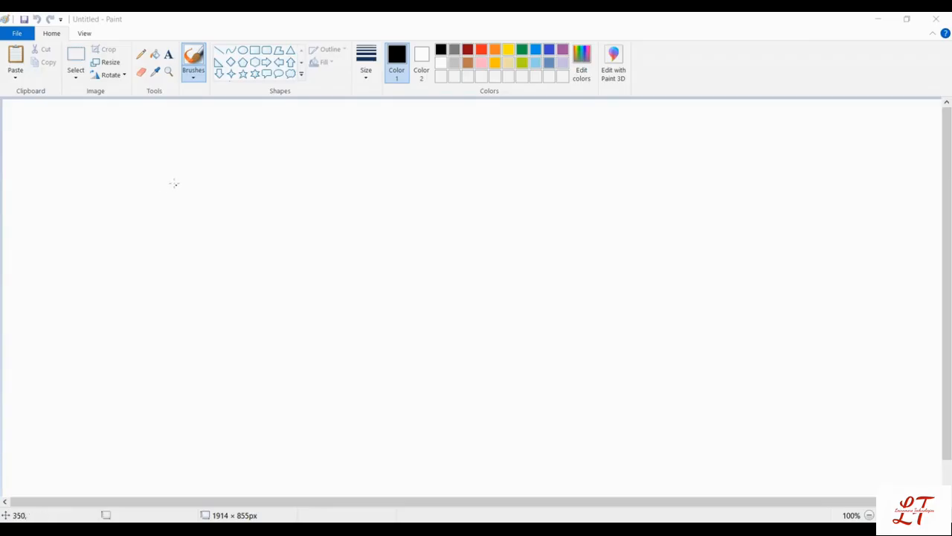
Step: Handwrite the heading "CDN → Content delivery Network" across the upper part of the canvas with the brush
mouse_move(177, 180)
left_mouse_down()
mouse_move(172, 231)
mouse_move(213, 195)
mouse_move(247, 212)
mouse_move(261, 180)
left_mouse_up()
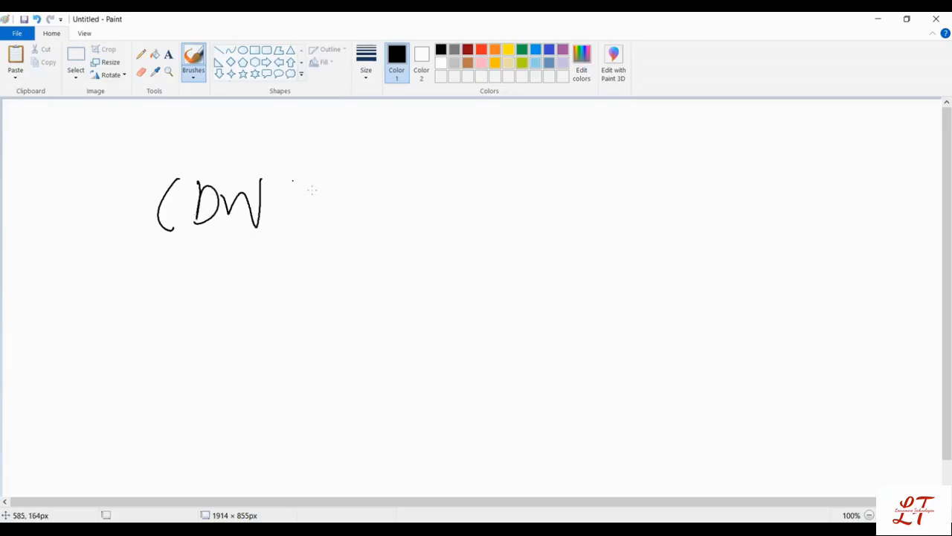
mouse_move(276, 213)
left_mouse_down()
mouse_move(334, 206)
mouse_move(374, 187)
mouse_move(412, 206)
mouse_move(643, 186)
mouse_move(646, 198)
left_mouse_up()
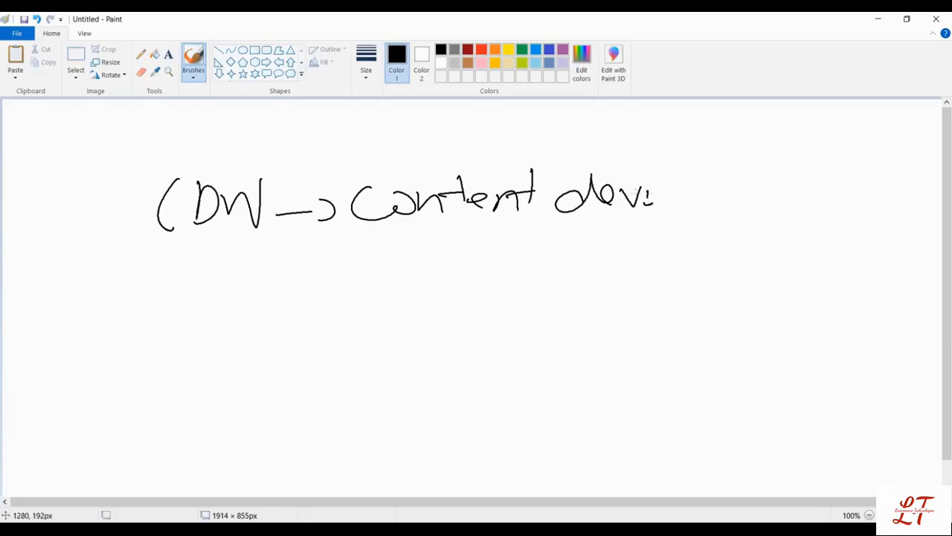
mouse_move(647, 195)
left_mouse_down()
mouse_move(660, 188)
mouse_move(674, 200)
mouse_move(741, 198)
mouse_move(719, 233)
left_mouse_up()
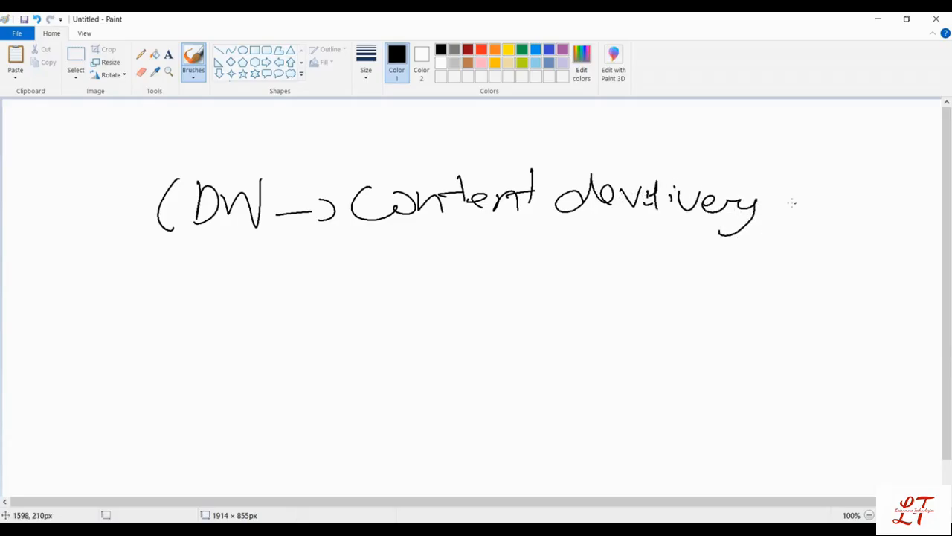
mouse_move(792, 203)
left_mouse_down()
mouse_move(822, 188)
mouse_move(863, 208)
mouse_move(910, 202)
mouse_move(922, 217)
mouse_move(927, 202)
left_mouse_up()
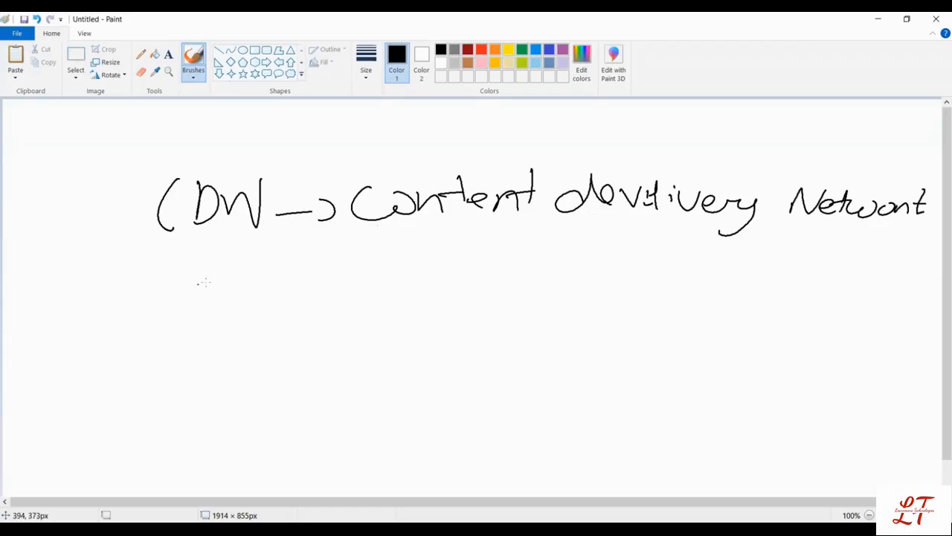
Step: Draw a stick figure below the heading with a computer monitor beside it, joined by a short line
left_click_drag(126, 313, 151, 375)
mouse_move(145, 364)
left_mouse_down()
mouse_move(110, 399)
mouse_move(159, 394)
left_mouse_up()
left_click_drag(119, 376, 159, 353)
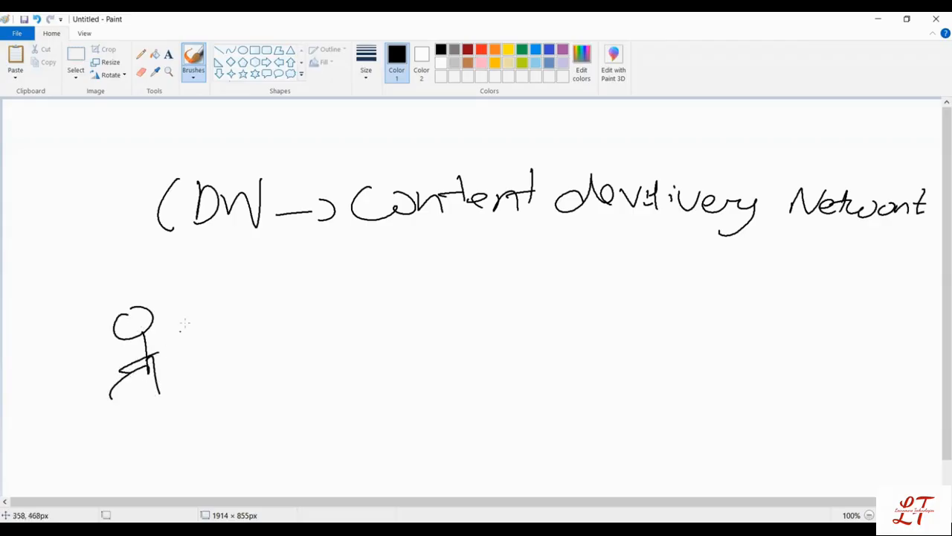
mouse_move(186, 318)
left_mouse_down()
mouse_move(256, 341)
mouse_move(186, 320)
left_mouse_up()
mouse_move(222, 366)
left_mouse_down()
mouse_move(195, 393)
mouse_move(227, 394)
mouse_move(220, 363)
mouse_move(143, 366)
left_mouse_up()
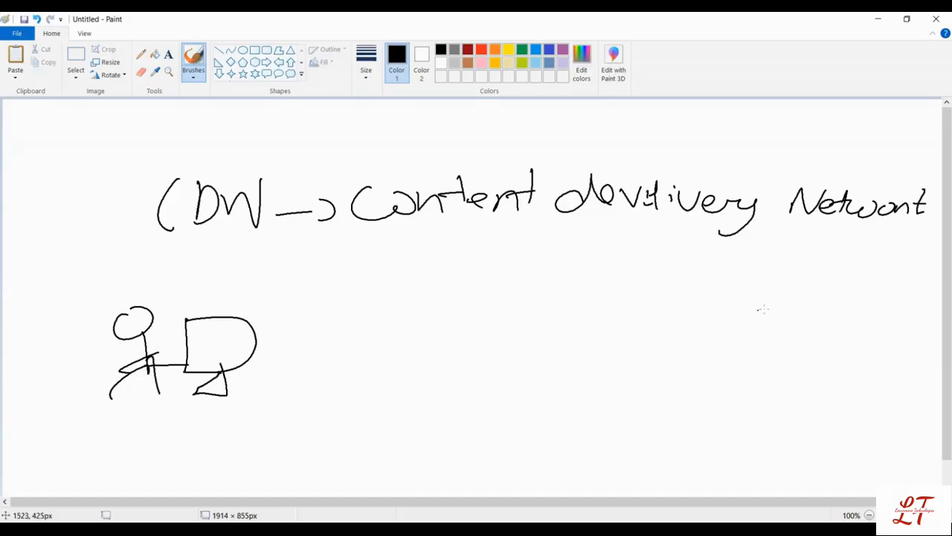
Step: Write "S3" opposite the stick figure, and handwrite the labels "India" above the figure and "United" above S3
mouse_move(763, 306)
left_mouse_down()
mouse_move(720, 338)
mouse_move(769, 340)
mouse_move(751, 347)
left_mouse_up()
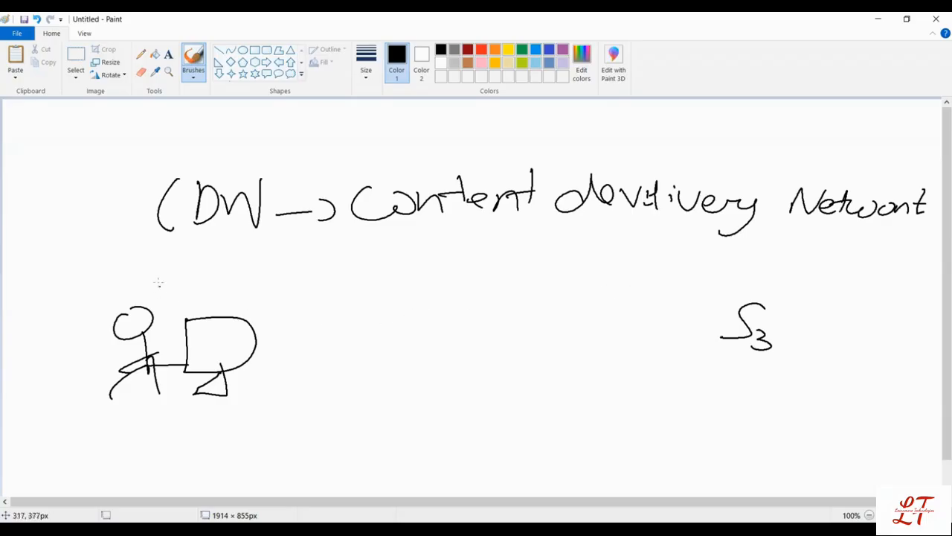
mouse_move(136, 285)
left_mouse_down()
mouse_move(161, 277)
mouse_move(185, 296)
mouse_move(212, 288)
mouse_move(218, 273)
mouse_move(232, 292)
left_mouse_up()
left_click(231, 274)
mouse_move(246, 280)
left_mouse_down()
mouse_move(240, 291)
mouse_move(252, 290)
left_mouse_up()
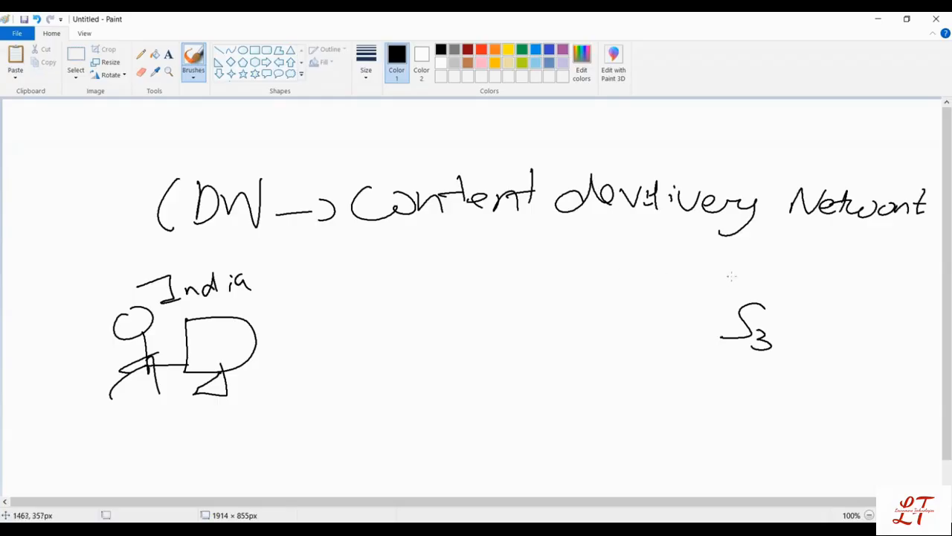
left_click_drag(691, 273, 747, 293)
mouse_move(754, 275)
left_mouse_down()
mouse_move(757, 295)
mouse_move(804, 284)
mouse_move(832, 294)
left_mouse_up()
left_click(759, 271)
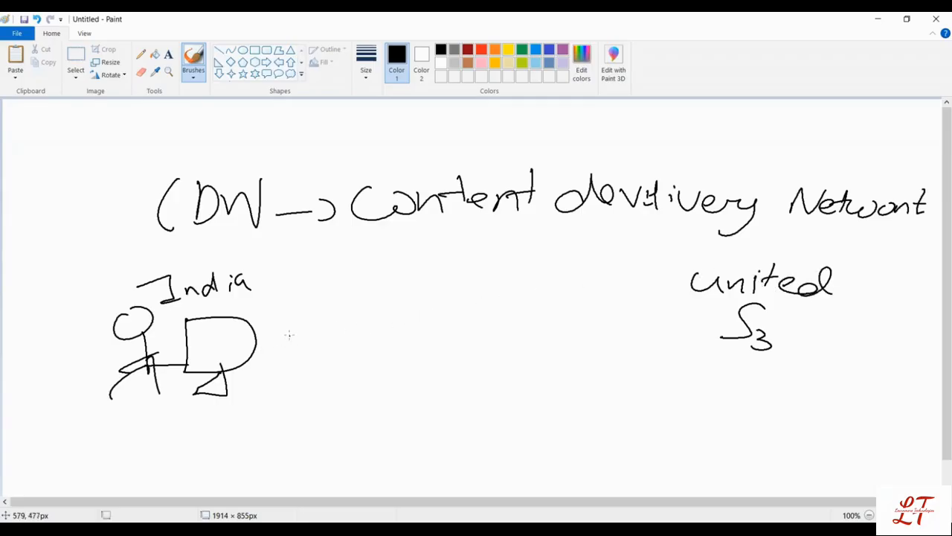
left_click_drag(257, 335, 366, 321)
mouse_move(292, 302)
left_mouse_down()
mouse_move(303, 317)
mouse_move(332, 301)
mouse_move(401, 291)
mouse_move(406, 308)
mouse_move(510, 286)
mouse_move(615, 292)
left_mouse_up()
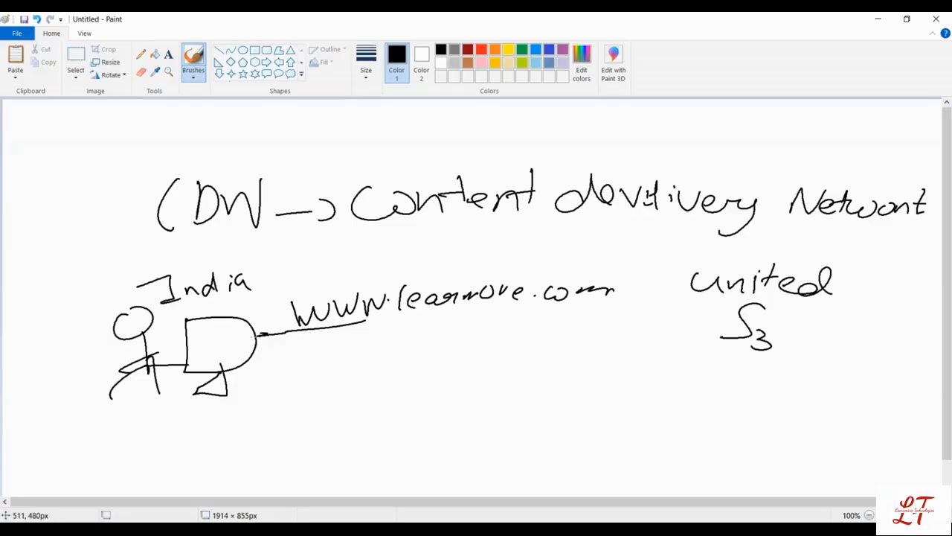
mouse_move(268, 335)
left_mouse_down()
mouse_move(386, 325)
mouse_move(678, 337)
mouse_move(686, 327)
mouse_move(668, 346)
left_mouse_up()
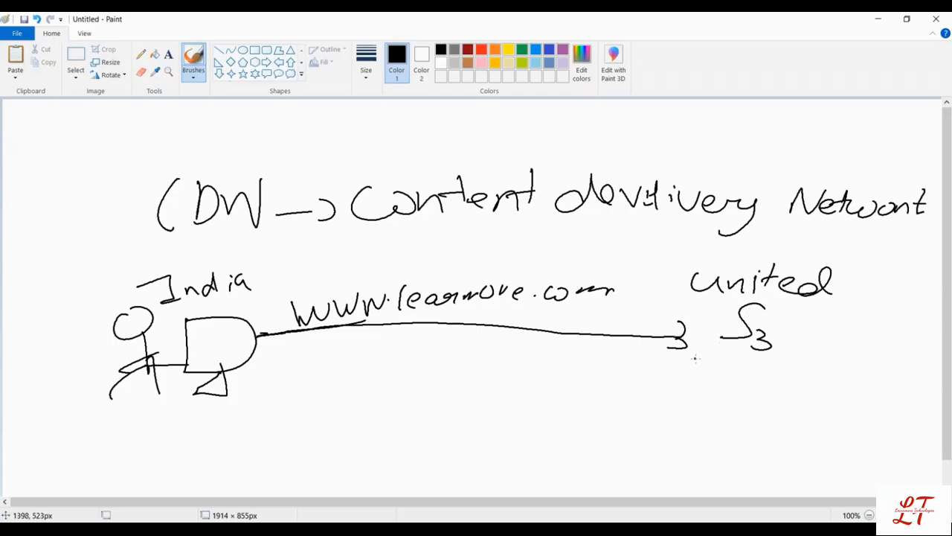
mouse_move(695, 357)
left_mouse_down()
mouse_move(438, 345)
mouse_move(260, 361)
mouse_move(272, 348)
left_mouse_up()
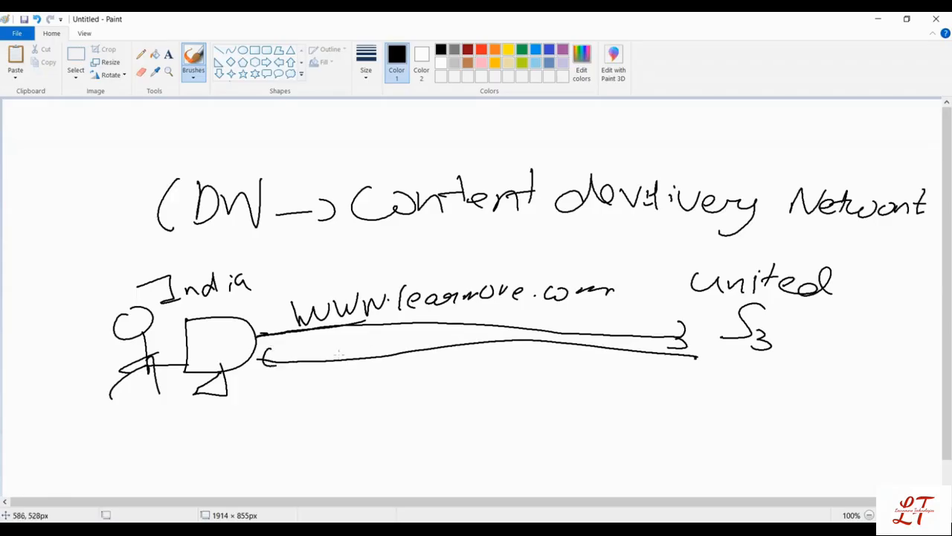
Step: Handwrite the IP address "128.164.1.1" between the request and return arrows
mouse_move(380, 338)
left_mouse_down()
mouse_move(380, 355)
mouse_move(327, 360)
left_mouse_up()
left_click_drag(334, 344, 351, 356)
mouse_move(366, 339)
left_mouse_down()
mouse_move(358, 355)
mouse_move(368, 338)
mouse_move(401, 356)
mouse_move(397, 350)
left_mouse_up()
left_click(373, 353)
mouse_move(415, 340)
left_mouse_down()
mouse_move(421, 351)
mouse_move(472, 341)
left_mouse_up()
left_click(439, 342)
left_click(451, 342)
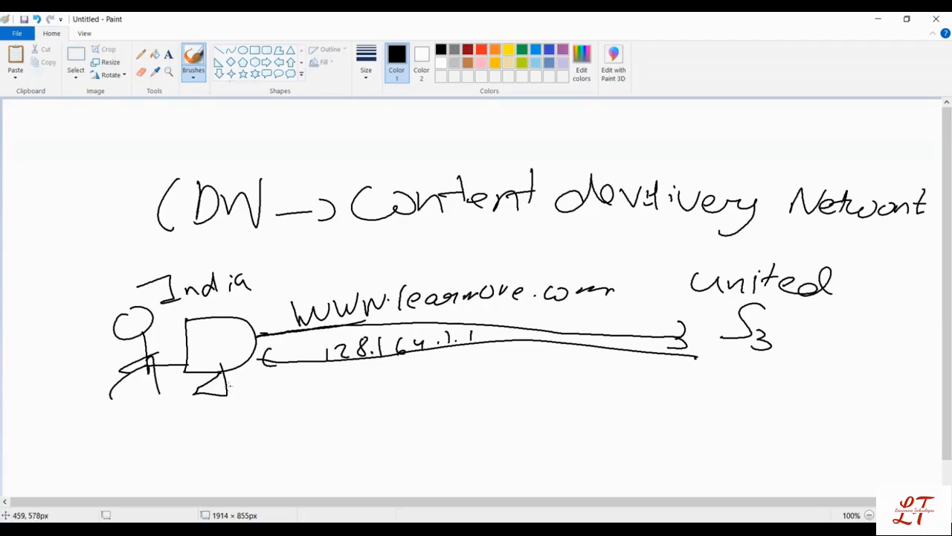
Step: Draw a star bullet below the return arrow and write "delay" beside it
left_click_drag(285, 398, 276, 412)
left_click_drag(286, 395, 294, 413)
mouse_move(276, 406)
left_mouse_down()
mouse_move(295, 407)
mouse_move(276, 407)
left_mouse_up()
mouse_move(336, 390)
left_mouse_down()
mouse_move(327, 395)
mouse_move(419, 390)
mouse_move(401, 421)
left_mouse_up()
left_click(436, 396)
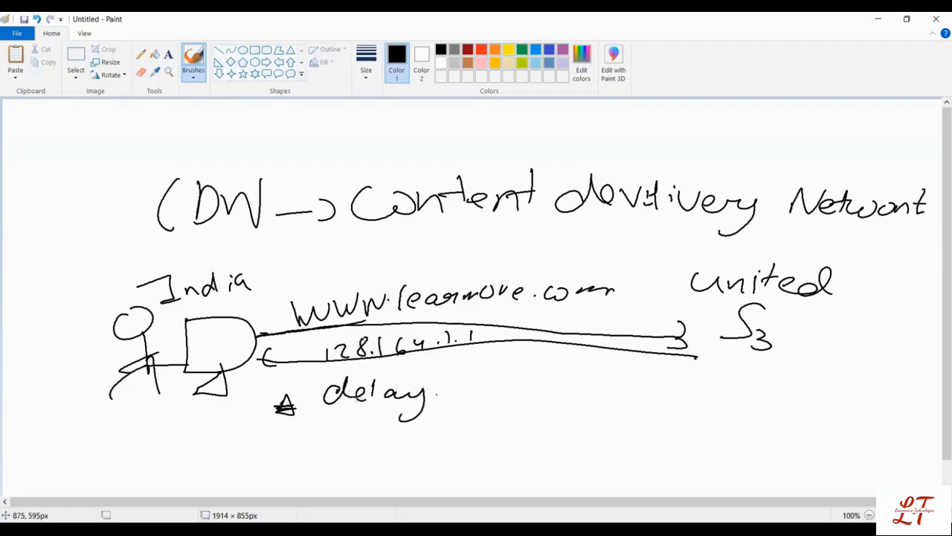
Step: Complete the bullet note to read "More delay in latency"
mouse_move(290, 384)
left_mouse_down()
mouse_move(296, 368)
mouse_move(314, 381)
mouse_move(350, 375)
left_mouse_up()
left_click_drag(444, 387, 442, 403)
left_click(447, 384)
left_click_drag(453, 397, 489, 399)
left_click_drag(512, 386, 517, 395)
left_click_drag(525, 372, 534, 382)
left_click_drag(537, 389, 601, 390)
mouse_move(601, 382)
left_mouse_down()
mouse_move(608, 379)
mouse_move(596, 406)
left_mouse_up()
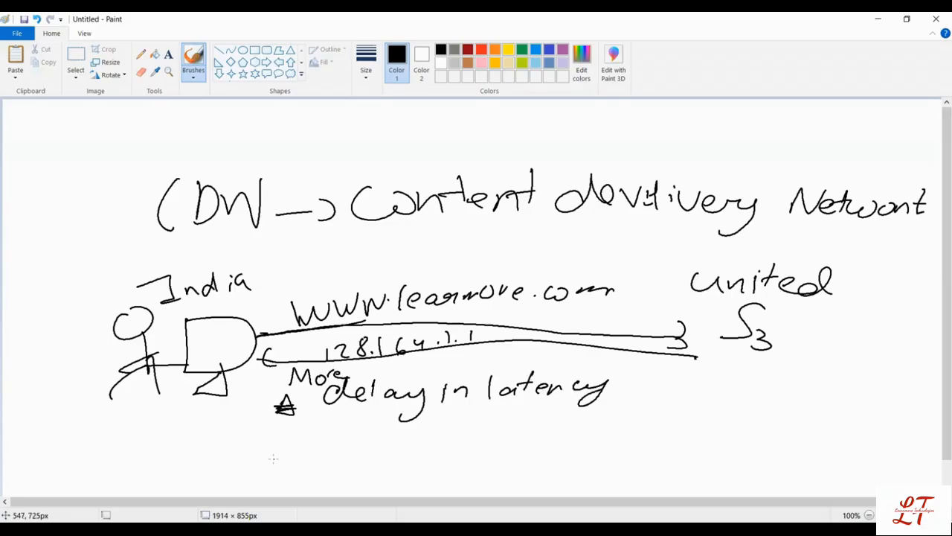
Step: Draw a second star bullet beneath the latency note
mouse_move(271, 465)
left_mouse_down()
mouse_move(286, 464)
mouse_move(267, 466)
left_mouse_up()
left_click_drag(266, 461, 294, 459)
left_click_drag(337, 433, 356, 433)
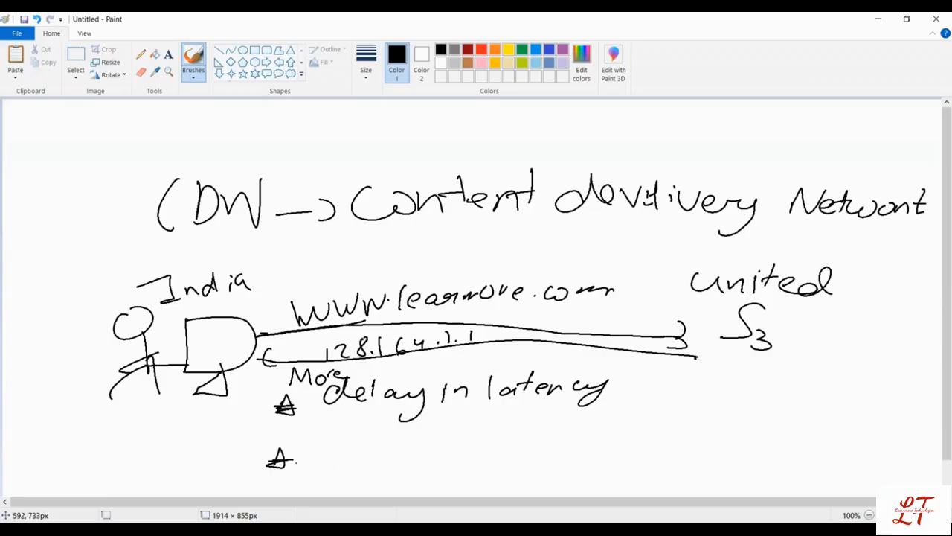
Step: Start a new blank drawing without saving the current one
left_click(18, 32)
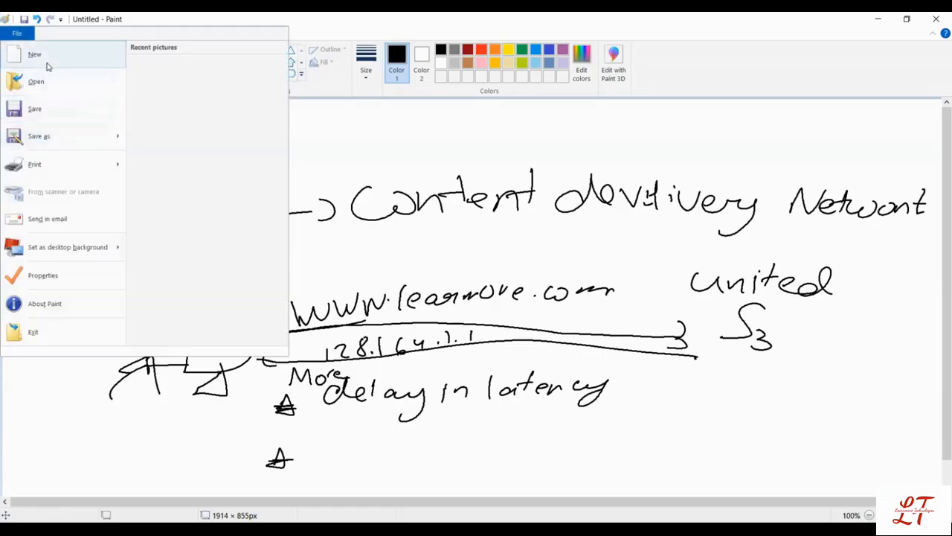
left_click(46, 67)
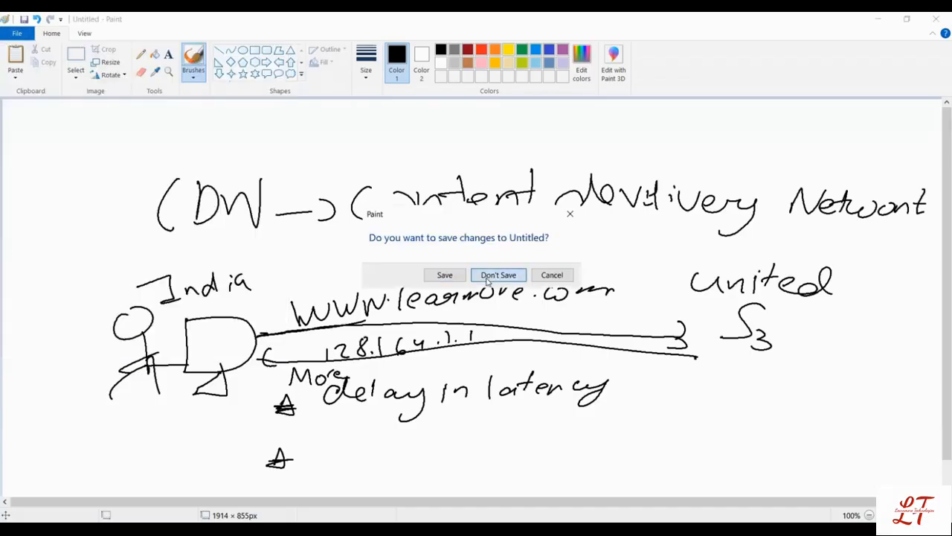
left_click(497, 275)
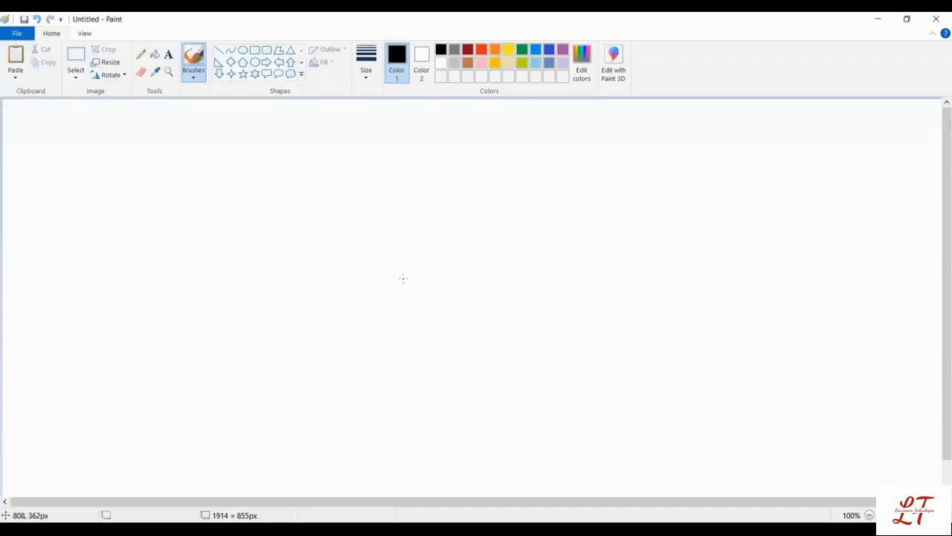
Step: Draw a stick figure with a computer monitor next to it on the blank canvas
mouse_move(132, 287)
left_mouse_down()
mouse_move(139, 335)
mouse_move(103, 373)
left_mouse_up()
mouse_move(138, 346)
left_mouse_down()
mouse_move(150, 376)
mouse_move(137, 333)
left_mouse_up()
left_click(188, 302)
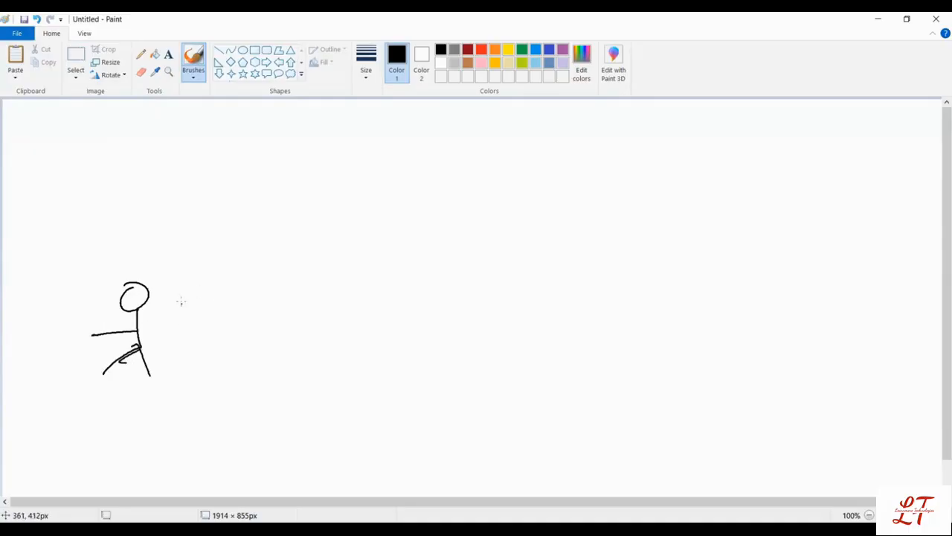
mouse_move(189, 300)
left_mouse_down()
mouse_move(205, 381)
mouse_move(224, 367)
mouse_move(226, 350)
left_mouse_up()
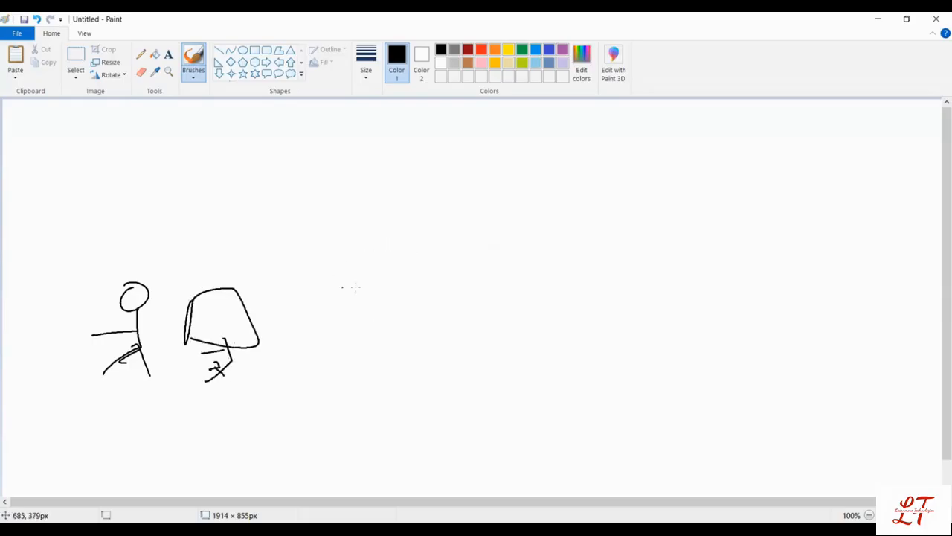
Step: Write "S3" on the far side of the canvas from the computer and circle it
mouse_move(776, 270)
left_mouse_down()
mouse_move(752, 265)
mouse_move(735, 303)
left_mouse_up()
mouse_move(760, 300)
left_mouse_down()
mouse_move(778, 300)
mouse_move(751, 315)
left_mouse_up()
mouse_move(790, 269)
left_mouse_down()
mouse_move(746, 261)
mouse_move(750, 268)
left_mouse_up()
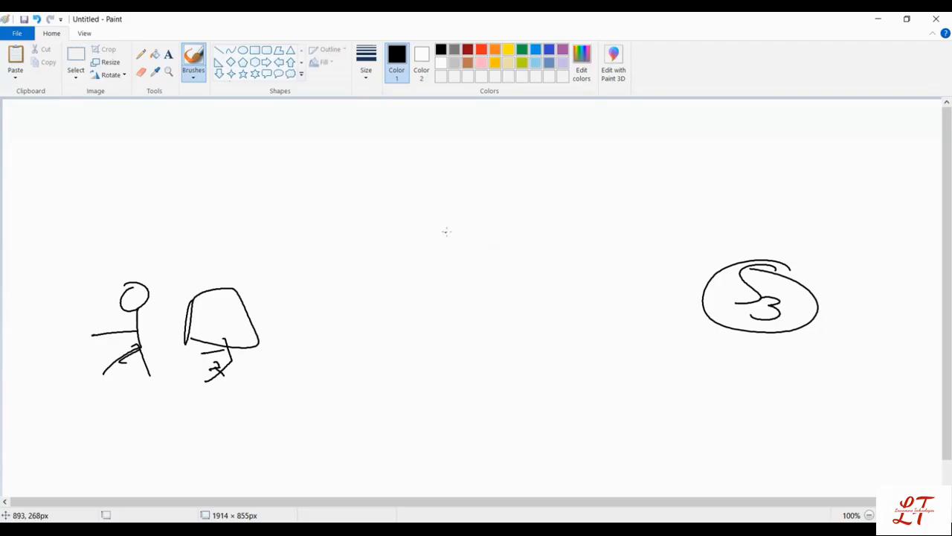
Step: Draw a large rounded box between the computer and S3 and label it "CDN"
mouse_move(457, 231)
left_mouse_down()
mouse_move(417, 251)
mouse_move(569, 366)
mouse_move(462, 244)
left_mouse_up()
left_click(484, 234)
mouse_move(525, 223)
left_mouse_down()
mouse_move(551, 253)
mouse_move(575, 235)
left_mouse_up()
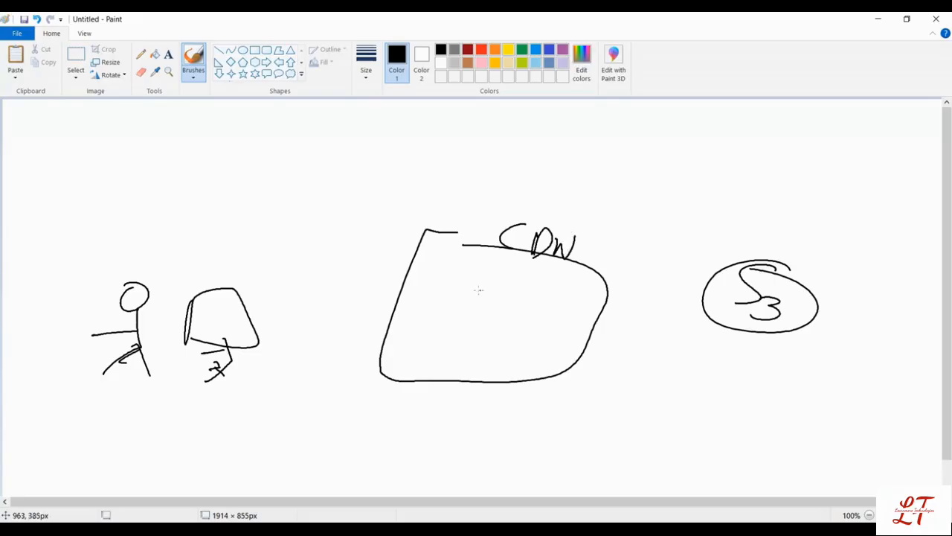
Step: Draw a smaller box labelled "edge location" inside the CDN box and a "cache memory" box below it
mouse_move(479, 290)
left_mouse_down()
mouse_move(450, 291)
mouse_move(539, 327)
mouse_move(468, 284)
left_mouse_up()
mouse_move(501, 277)
left_mouse_down()
mouse_move(520, 287)
mouse_move(604, 289)
mouse_move(639, 305)
left_mouse_up()
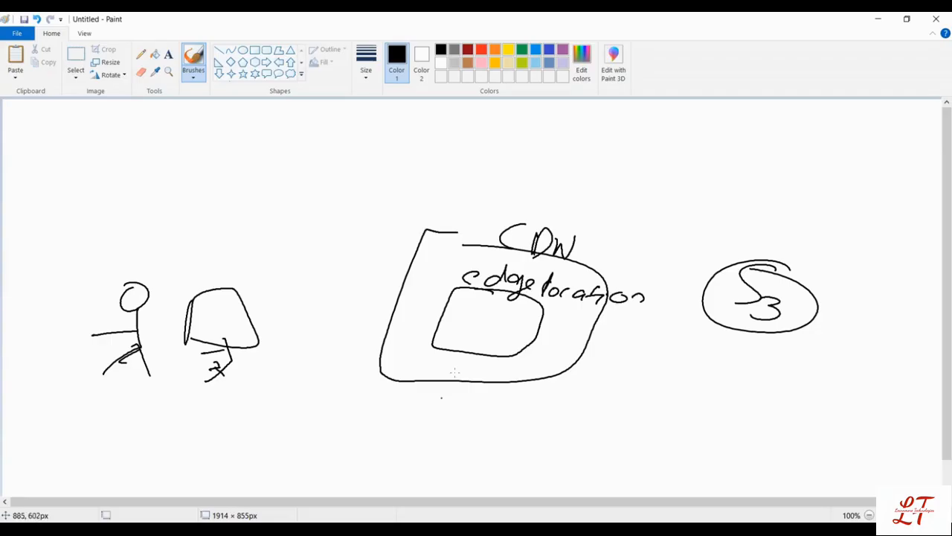
mouse_move(439, 393)
left_mouse_down()
mouse_move(487, 431)
mouse_move(425, 405)
mouse_move(433, 427)
mouse_move(488, 431)
mouse_move(435, 451)
mouse_move(494, 441)
left_mouse_up()
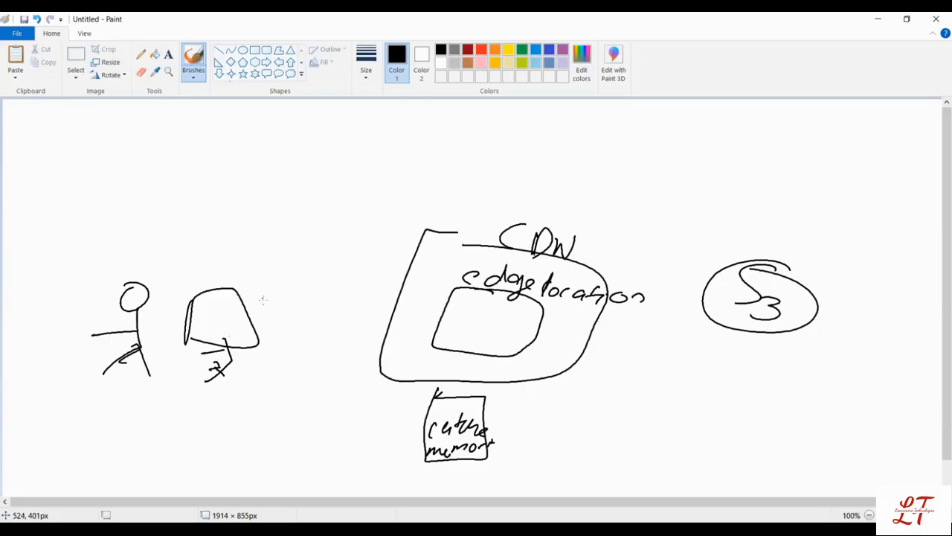
Step: Add a computer stand stroke, then connect the computer to the CDN and draw arrows both ways between CDN and S3
mouse_move(218, 350)
left_mouse_down()
mouse_move(235, 350)
mouse_move(249, 372)
left_mouse_up()
left_click_drag(245, 302, 411, 295)
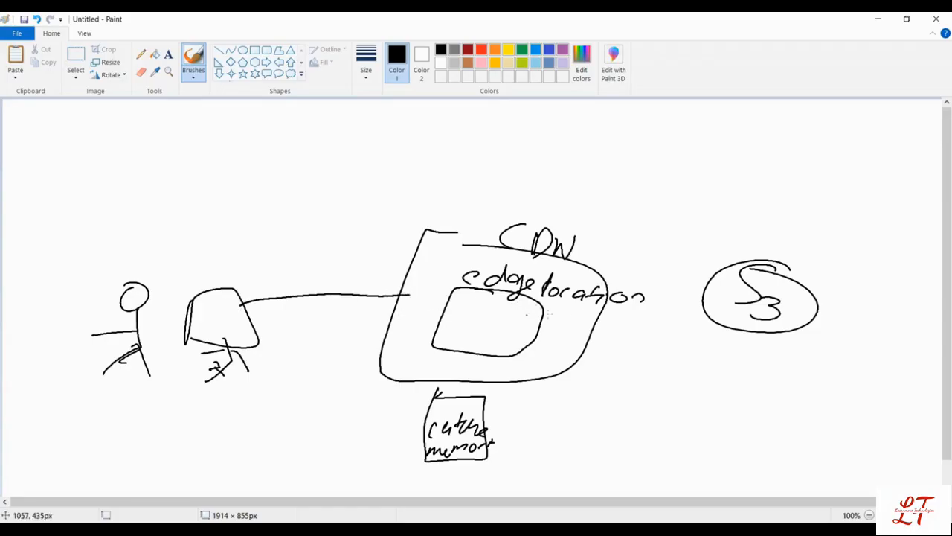
mouse_move(593, 313)
left_mouse_down()
mouse_move(704, 302)
mouse_move(687, 317)
left_mouse_up()
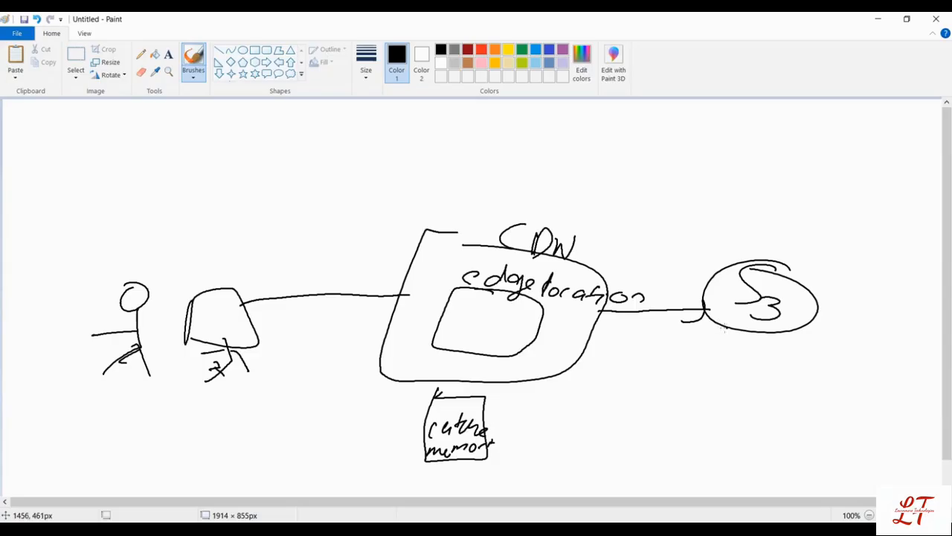
mouse_move(724, 328)
left_mouse_down()
mouse_move(594, 327)
mouse_move(604, 332)
left_mouse_up()
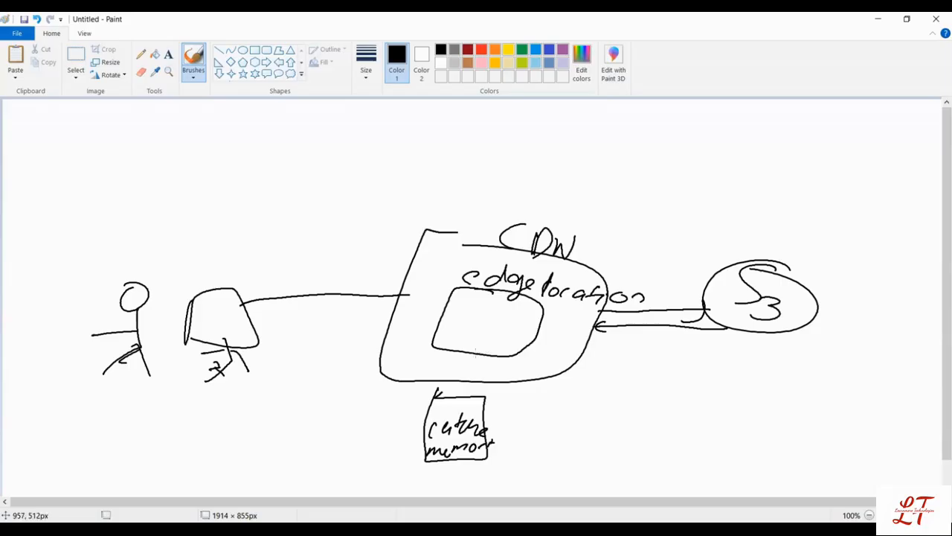
Step: Draw an arrow from the edge location to cache memory, and request and return arrows between the computer and the CDN
mouse_move(475, 354)
left_mouse_down()
mouse_move(456, 394)
mouse_move(466, 406)
left_mouse_up()
mouse_move(403, 274)
left_mouse_down()
mouse_move(415, 282)
mouse_move(406, 295)
left_mouse_up()
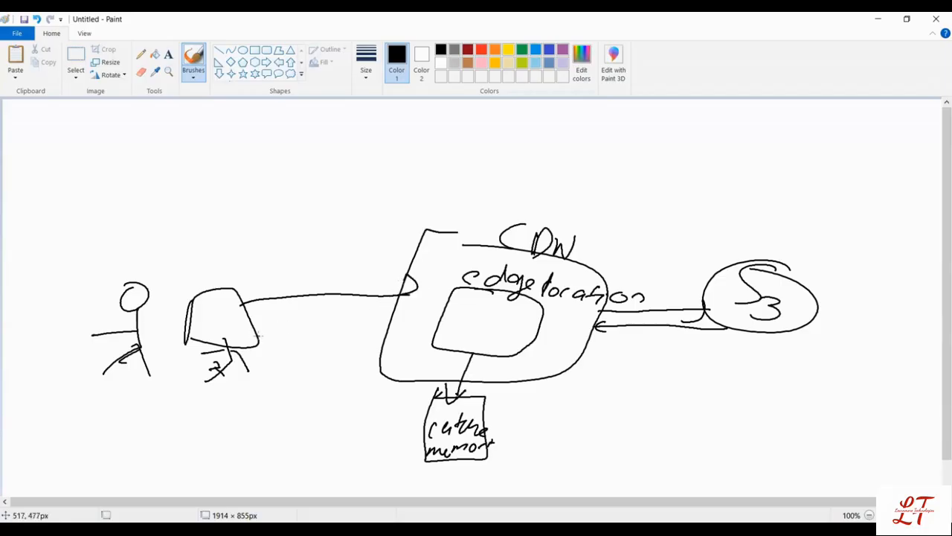
mouse_move(261, 337)
left_mouse_down()
mouse_move(416, 313)
mouse_move(450, 325)
left_mouse_up()
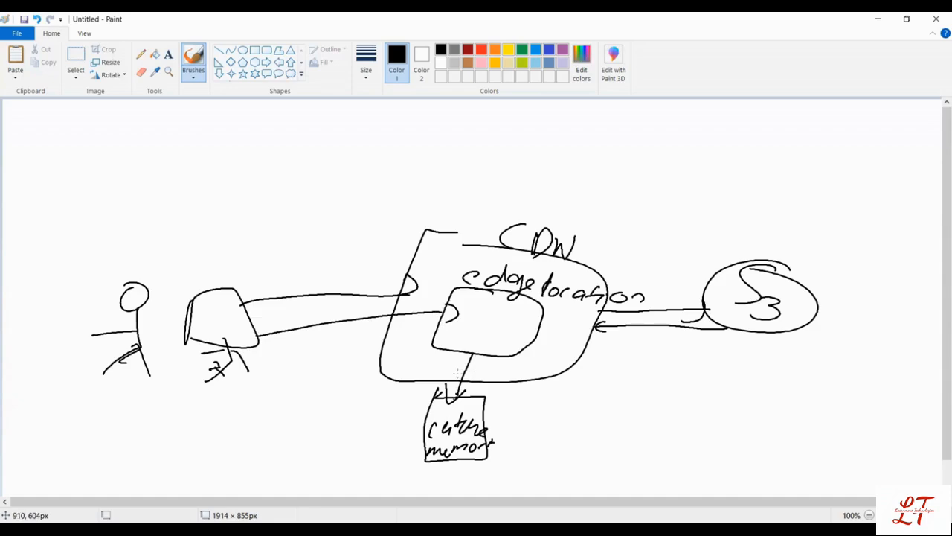
mouse_move(408, 381)
left_mouse_down()
mouse_move(260, 347)
mouse_move(276, 358)
mouse_move(301, 355)
left_mouse_up()
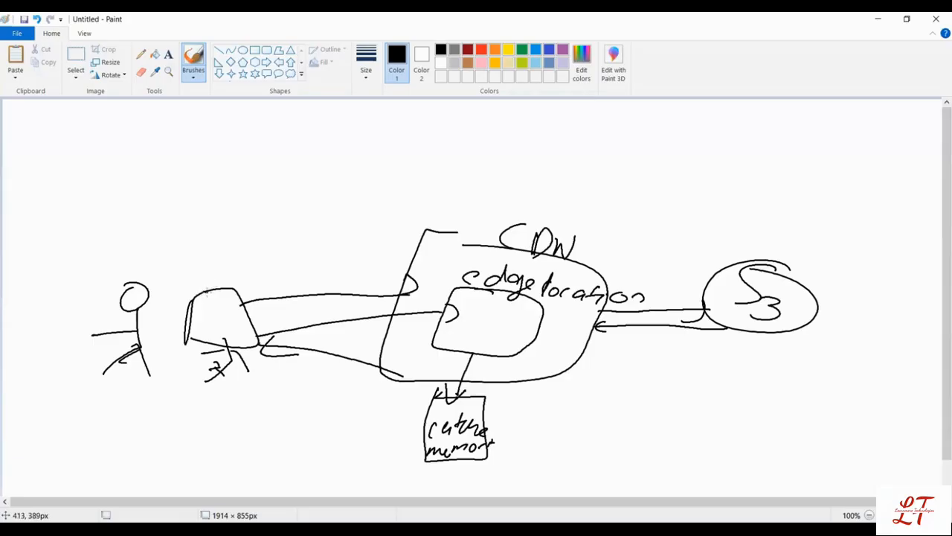
Step: Draw a curved arrow from the computer over the CDN towards S3 and cross it out
mouse_move(206, 292)
left_mouse_down()
mouse_move(203, 283)
mouse_move(389, 191)
mouse_move(680, 251)
mouse_move(647, 268)
left_mouse_up()
left_click_drag(365, 205, 435, 182)
left_click_drag(404, 178, 428, 218)
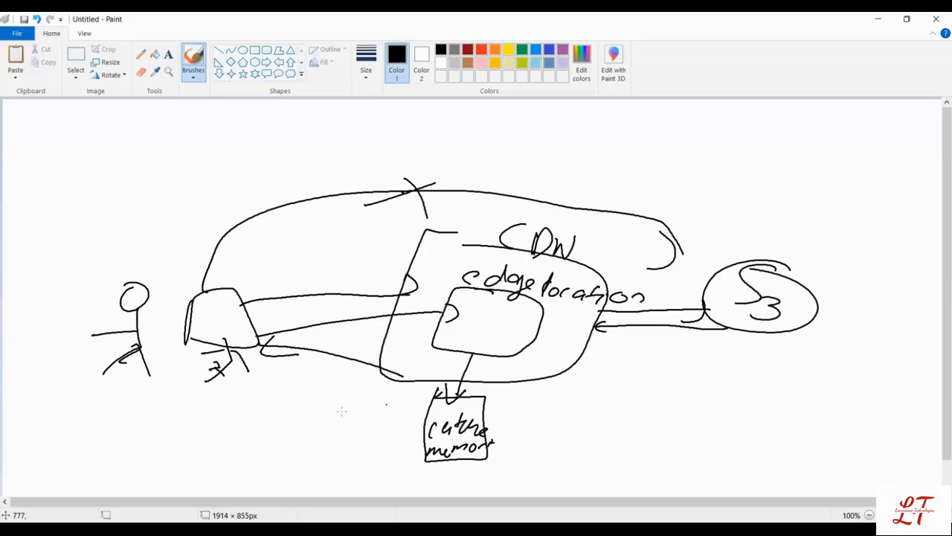
Step: Scribble a short label above the S3 circle, and add a line below the CDN box and a dash beside its label
left_click_drag(537, 389, 641, 375)
mouse_move(742, 212)
left_mouse_down()
mouse_move(762, 236)
mouse_move(802, 247)
mouse_move(760, 227)
mouse_move(785, 234)
left_mouse_up()
left_click_drag(735, 213, 755, 236)
mouse_move(782, 231)
left_mouse_down()
mouse_move(764, 242)
mouse_move(799, 250)
left_mouse_up()
left_click_drag(820, 243, 832, 250)
left_click_drag(470, 238, 495, 238)
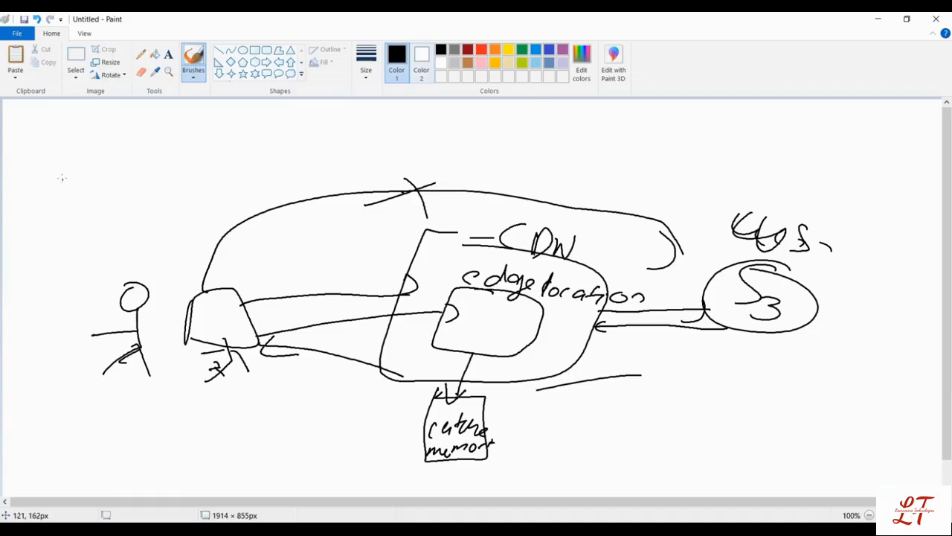
Step: Write "1 edge" above the stick figure and draw a small square above the curved arrow near S3
mouse_move(90, 176)
left_mouse_down()
mouse_move(95, 197)
mouse_move(126, 195)
left_mouse_up()
mouse_move(155, 177)
left_mouse_down()
mouse_move(140, 184)
mouse_move(161, 177)
left_mouse_up()
mouse_move(183, 176)
left_mouse_down()
mouse_move(172, 181)
mouse_move(217, 177)
left_mouse_up()
left_click_drag(235, 172, 247, 170)
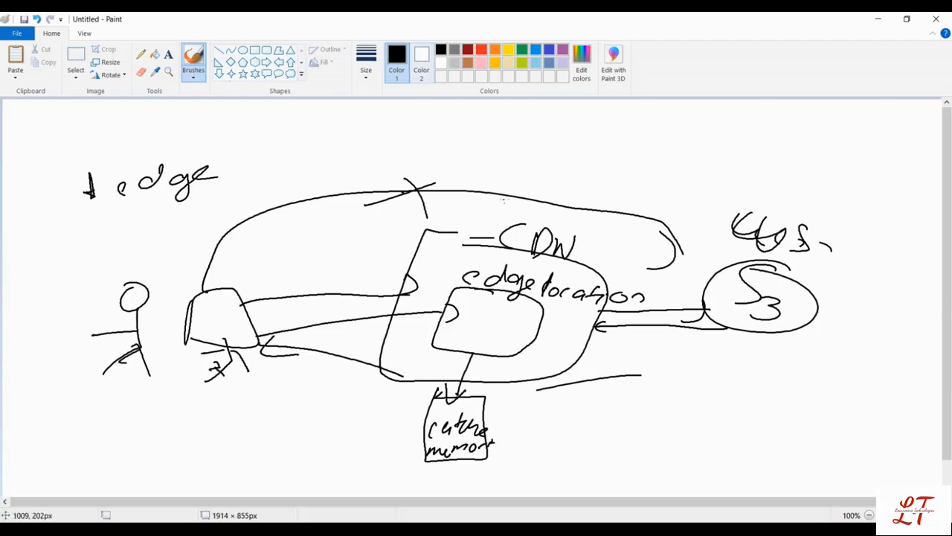
mouse_move(615, 142)
left_mouse_down()
mouse_move(662, 138)
mouse_move(617, 189)
mouse_move(616, 141)
left_mouse_up()
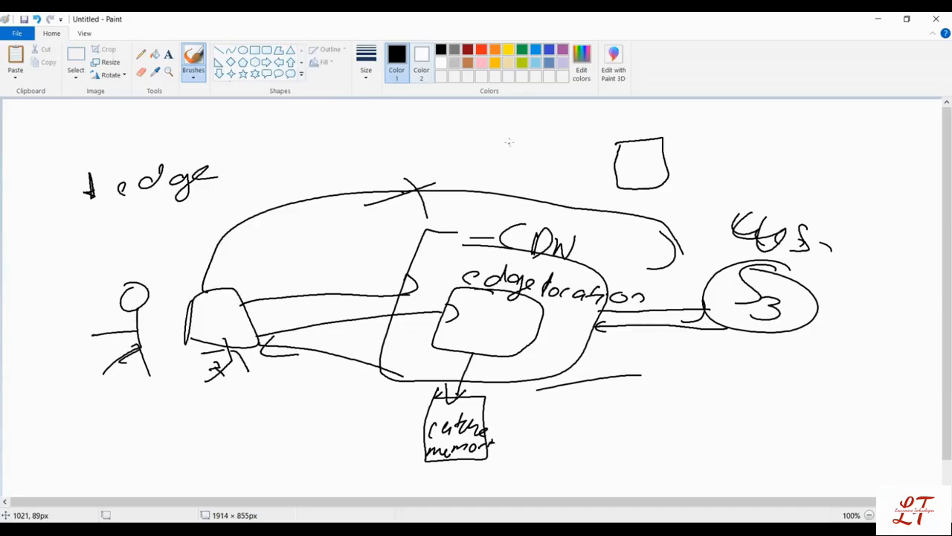
Step: Draw a small stick figure labelled "India" beside the small square, and a box labelled "main data" and "USA" above S3
mouse_move(503, 137)
left_mouse_down()
mouse_move(485, 174)
mouse_move(513, 159)
left_mouse_up()
mouse_move(827, 141)
left_mouse_down()
mouse_move(849, 191)
mouse_move(842, 139)
mouse_move(818, 140)
mouse_move(899, 138)
mouse_move(928, 153)
left_mouse_up()
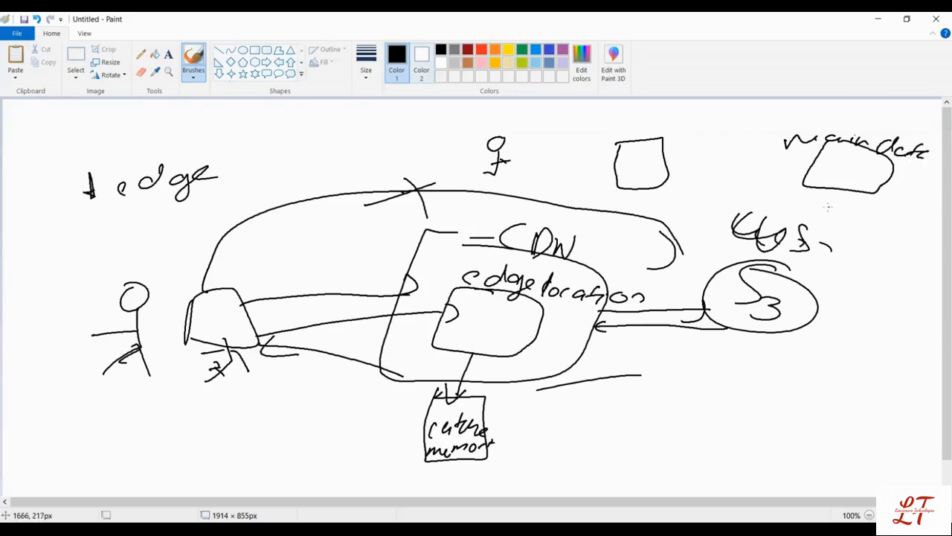
mouse_move(824, 203)
left_mouse_down()
mouse_move(845, 205)
mouse_move(848, 217)
left_mouse_up()
mouse_move(867, 201)
left_mouse_down()
mouse_move(853, 220)
mouse_move(905, 219)
left_mouse_up()
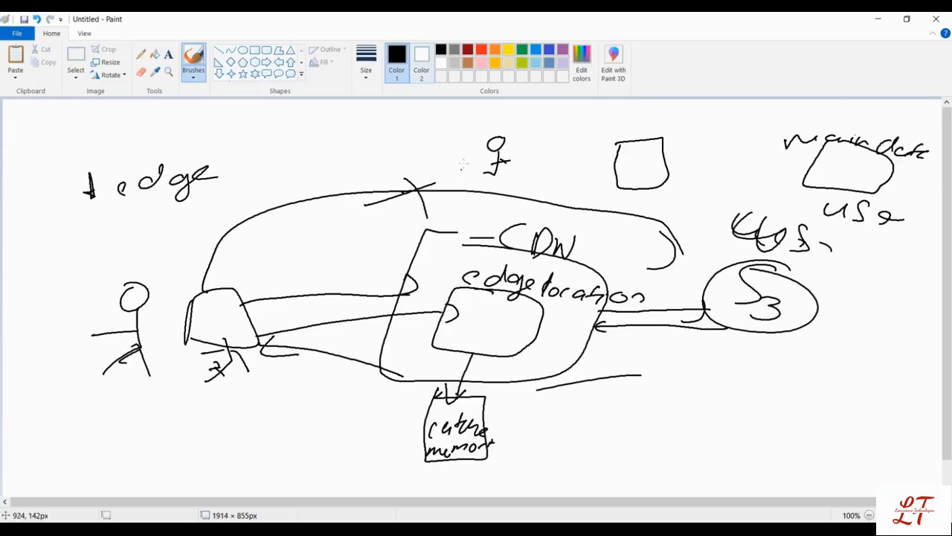
mouse_move(437, 119)
left_mouse_down()
mouse_move(476, 135)
mouse_move(504, 122)
mouse_move(531, 134)
left_mouse_up()
left_click_drag(534, 128, 545, 134)
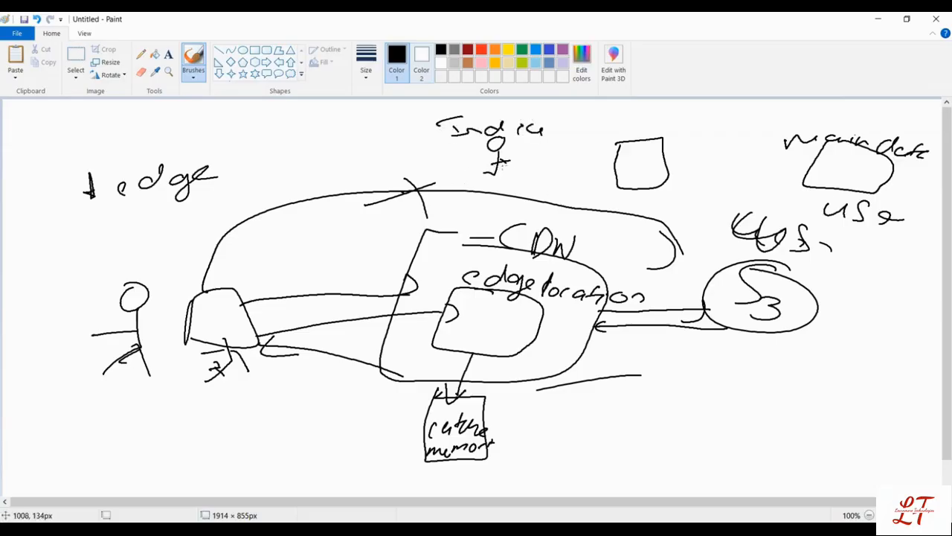
Step: Connect the India figure, the small square and the main data box with request and return arrows, and add an encircled cache label below the square
mouse_move(485, 157)
left_mouse_down()
mouse_move(619, 158)
mouse_move(614, 169)
left_mouse_up()
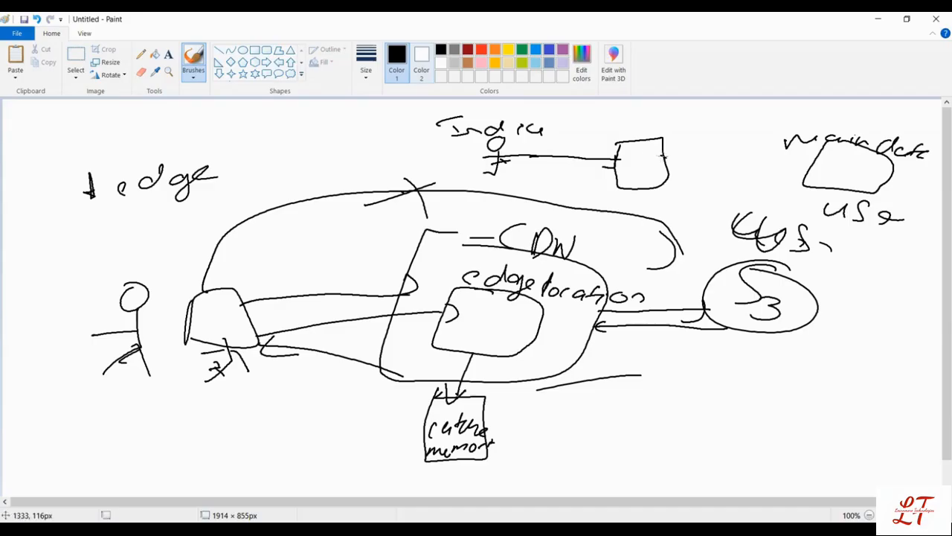
mouse_move(663, 158)
left_mouse_down()
mouse_move(823, 170)
mouse_move(664, 180)
mouse_move(650, 191)
mouse_move(660, 181)
mouse_move(657, 189)
mouse_move(683, 195)
mouse_move(660, 194)
mouse_move(661, 203)
mouse_move(683, 197)
left_mouse_up()
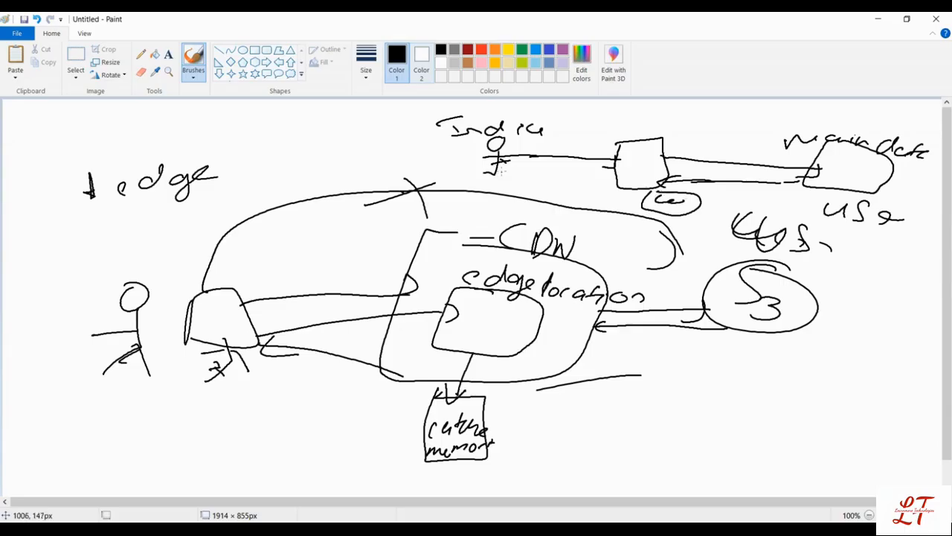
mouse_move(495, 178)
left_mouse_down()
mouse_move(623, 172)
mouse_move(619, 186)
mouse_move(700, 221)
mouse_move(705, 199)
left_mouse_up()
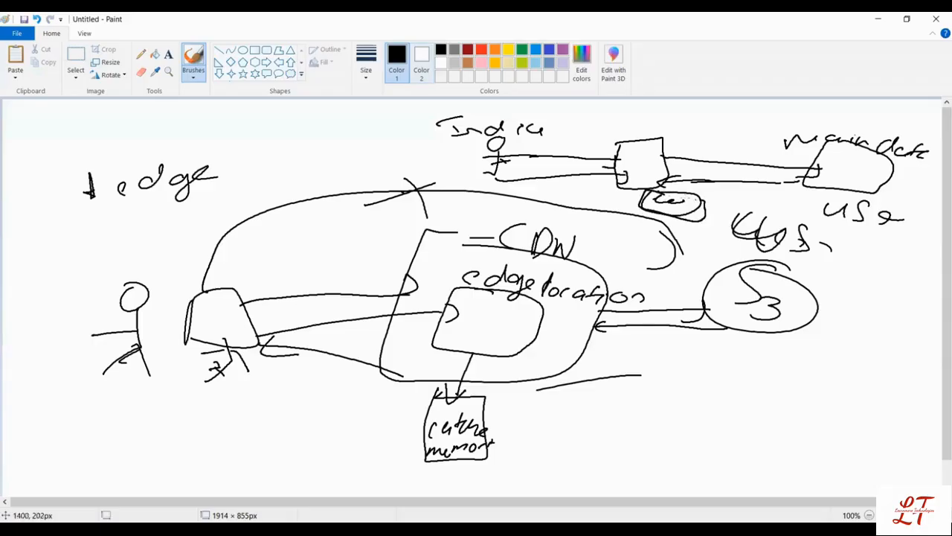
mouse_move(648, 206)
left_mouse_down()
mouse_move(512, 166)
mouse_move(519, 179)
left_mouse_up()
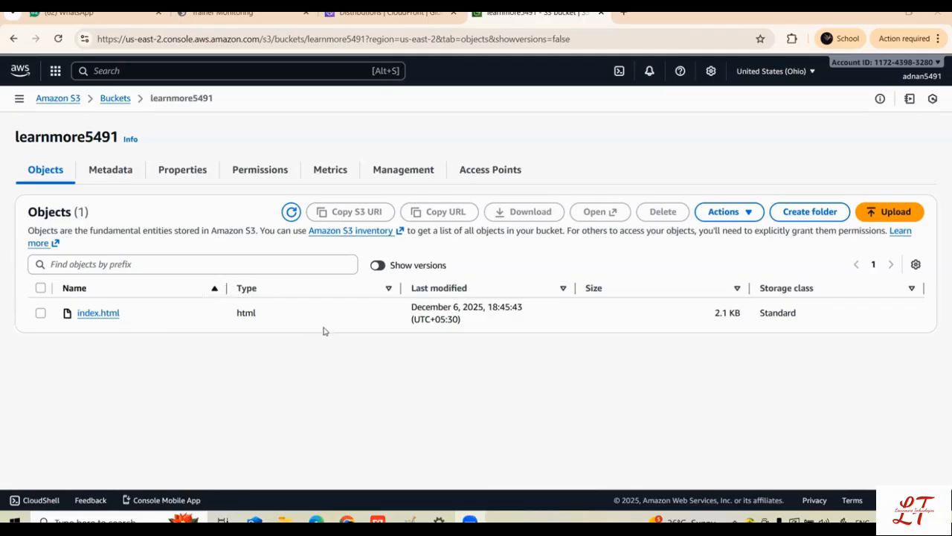
Step: Switch to the CloudFront console in the browser, start a new distribution and choose the Free plan
left_click(387, 12)
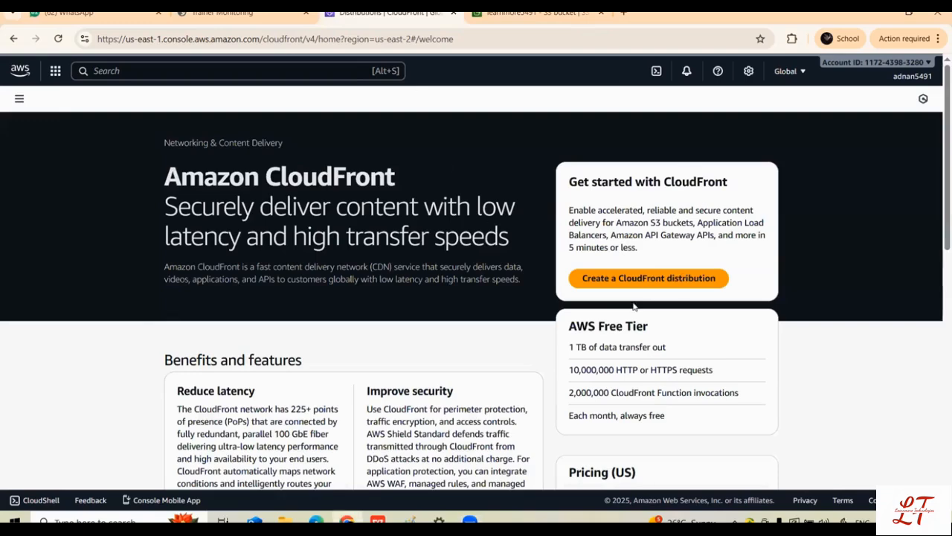
left_click(616, 285)
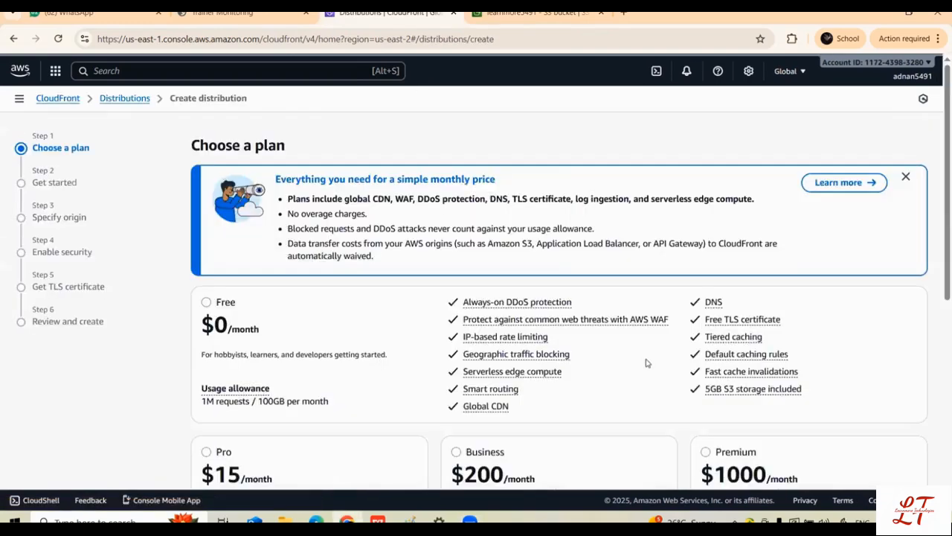
left_click(208, 303)
scroll(241, 308, "down", 4)
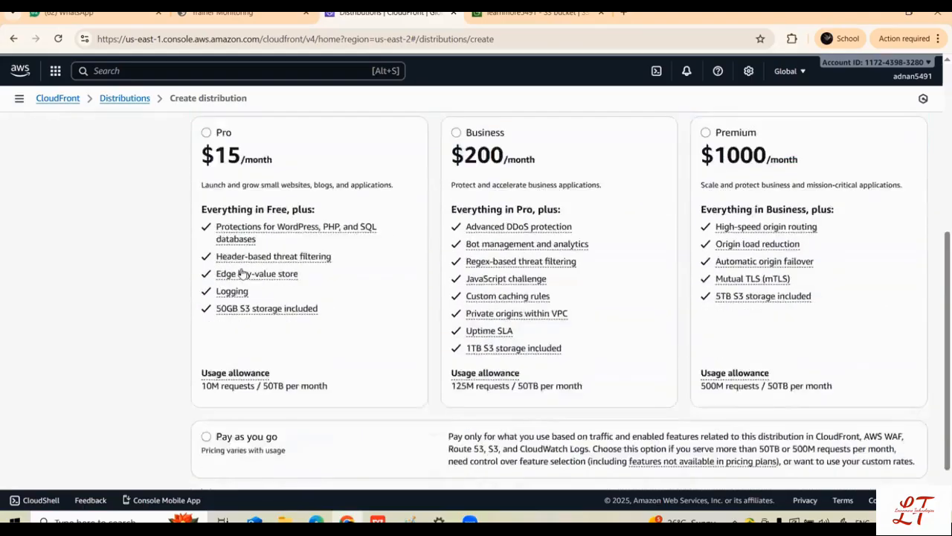
scroll(242, 274, "down", 1)
left_click(903, 454)
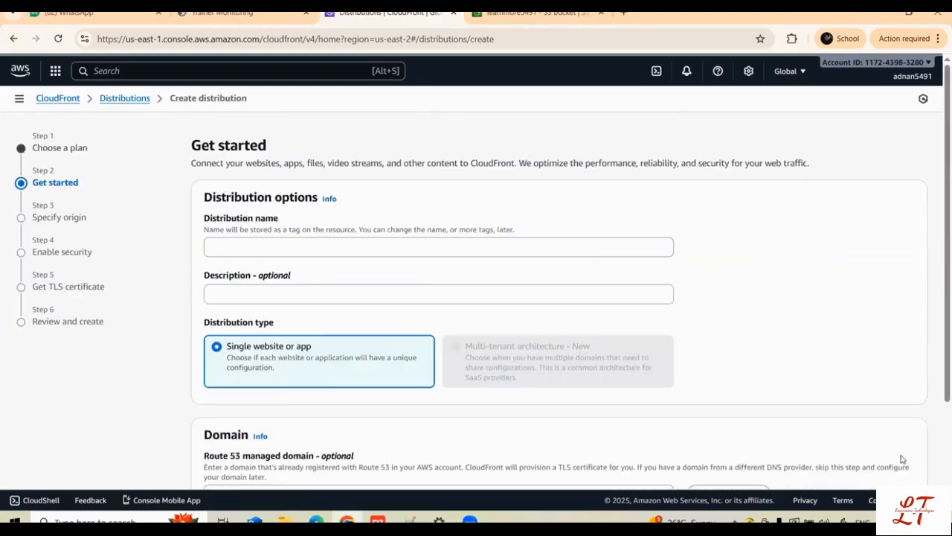
Step: Name the distribution learnmore5491, keep the Single website or app type, and continue to the origin settings
left_click(292, 249)
left_click(300, 276)
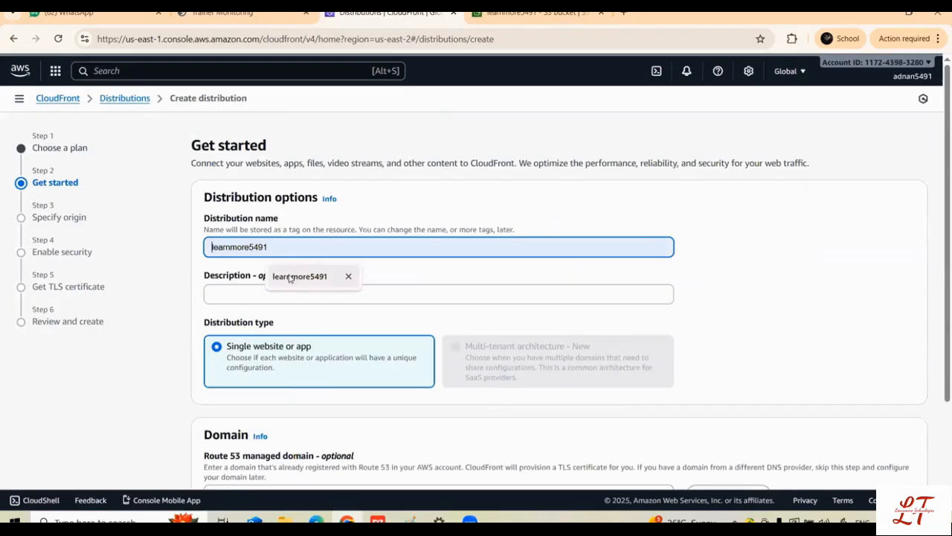
left_click(291, 277)
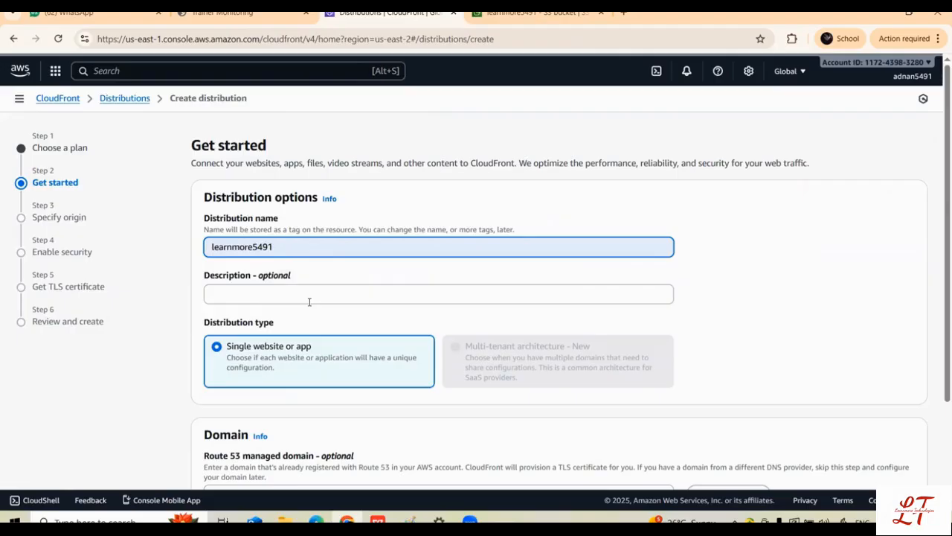
scroll(297, 313, "down", 2)
scroll(238, 294, "up", 2)
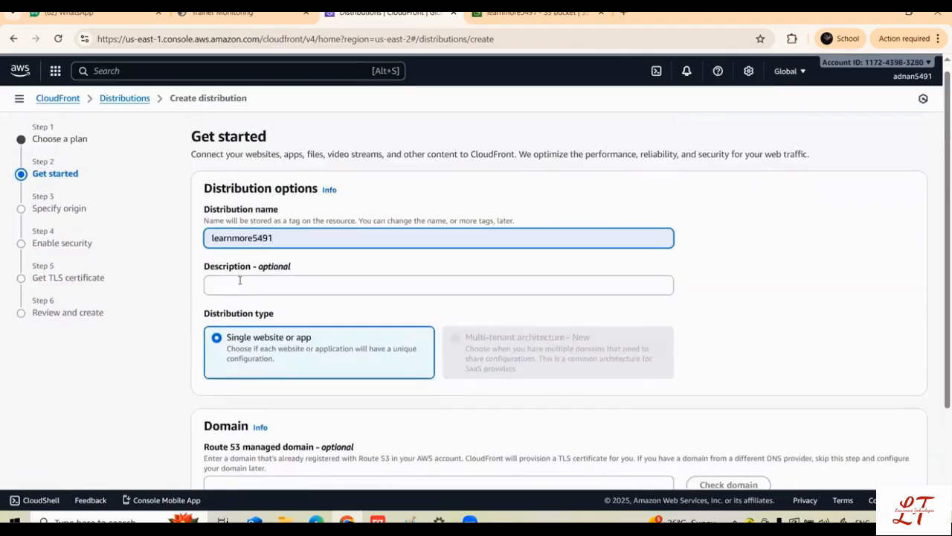
scroll(240, 280, "down", 3)
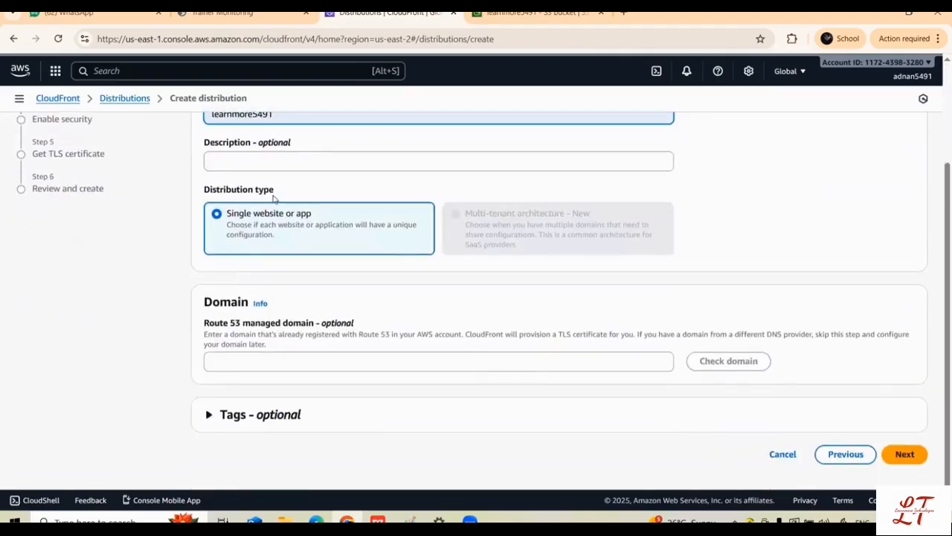
left_click(903, 454)
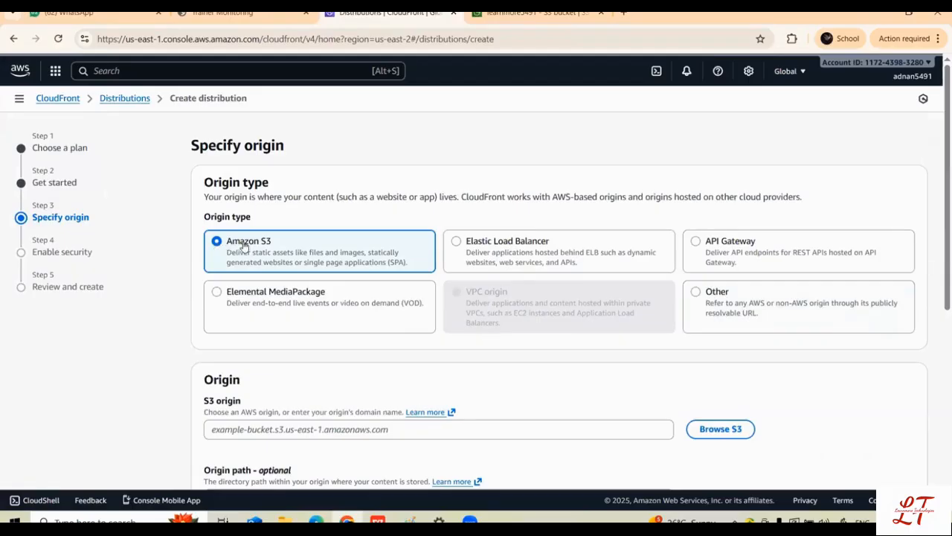
Step: Set the Amazon S3 origin to learnmore5491.s3.us-east-2.amazonaws.com and look up the learnmore5491 bucket in the S3 browser
scroll(260, 307, "down", 3)
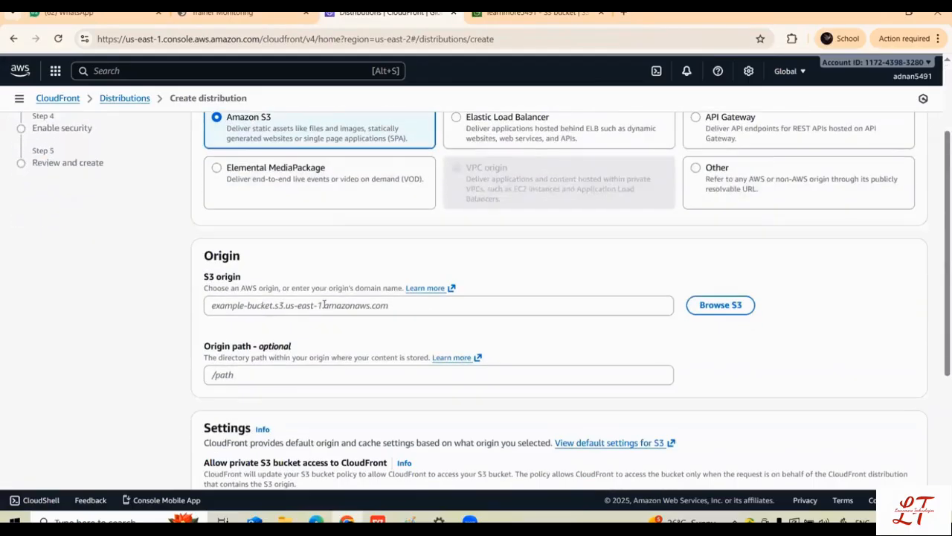
left_click(324, 304)
left_click(341, 334)
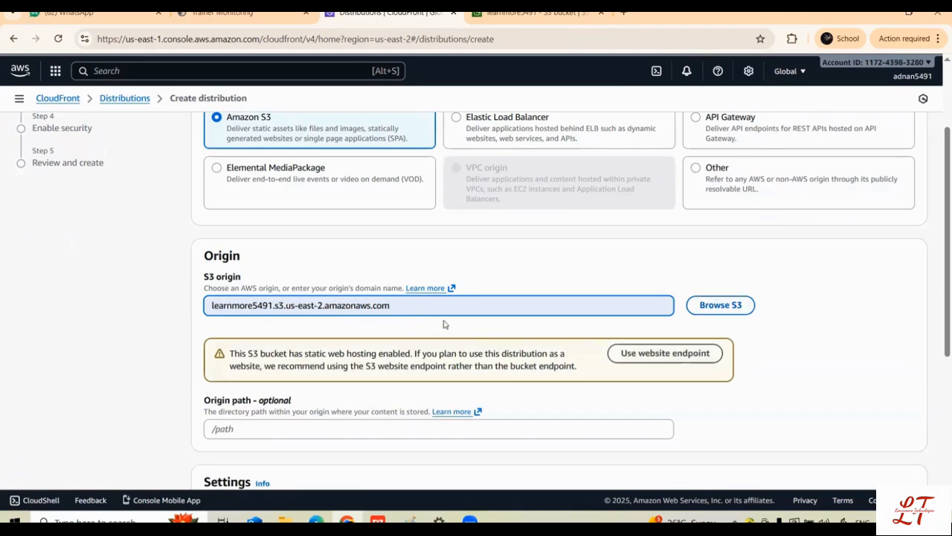
left_click(720, 304)
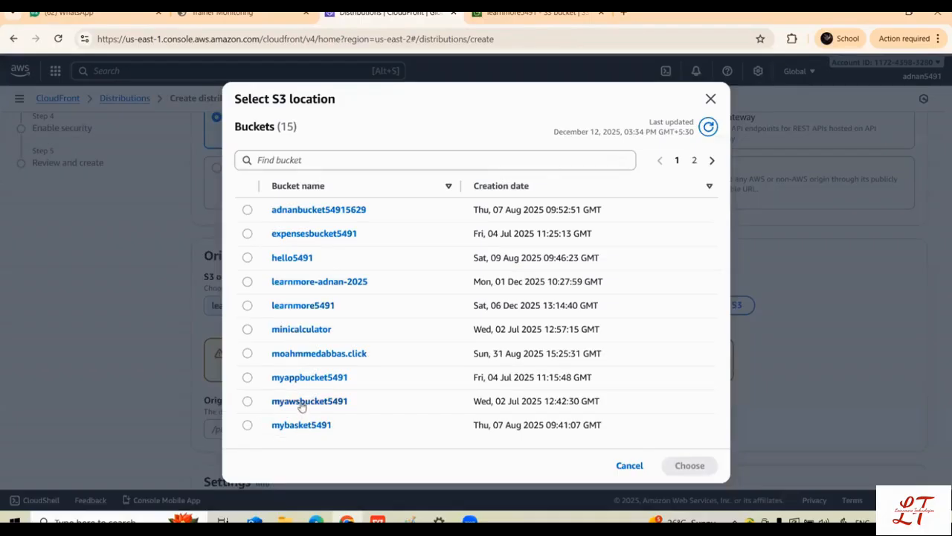
left_click(314, 307)
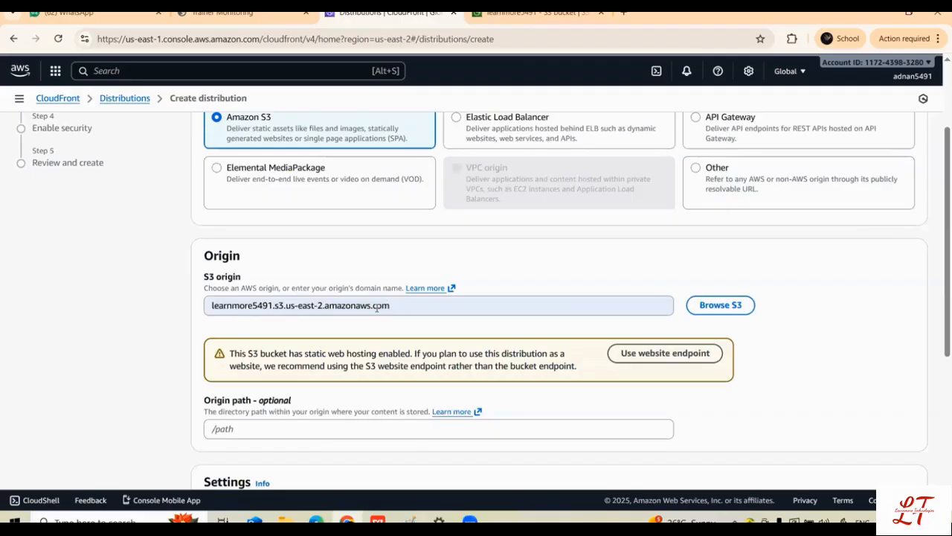
Step: Accept private S3 bucket access, the recommended origin and cache settings, and the included WAF protections without monitor mode
scroll(255, 334, "down", 3)
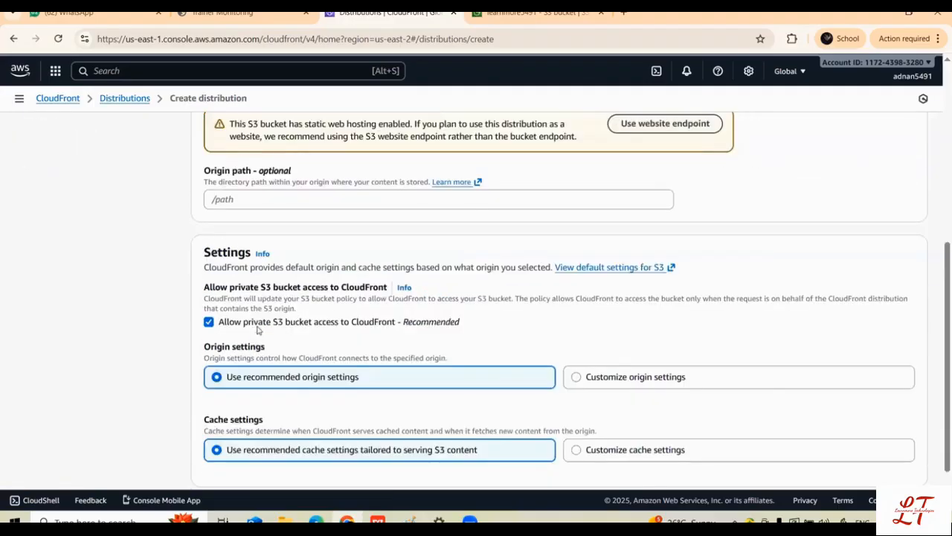
scroll(279, 298, "down", 1)
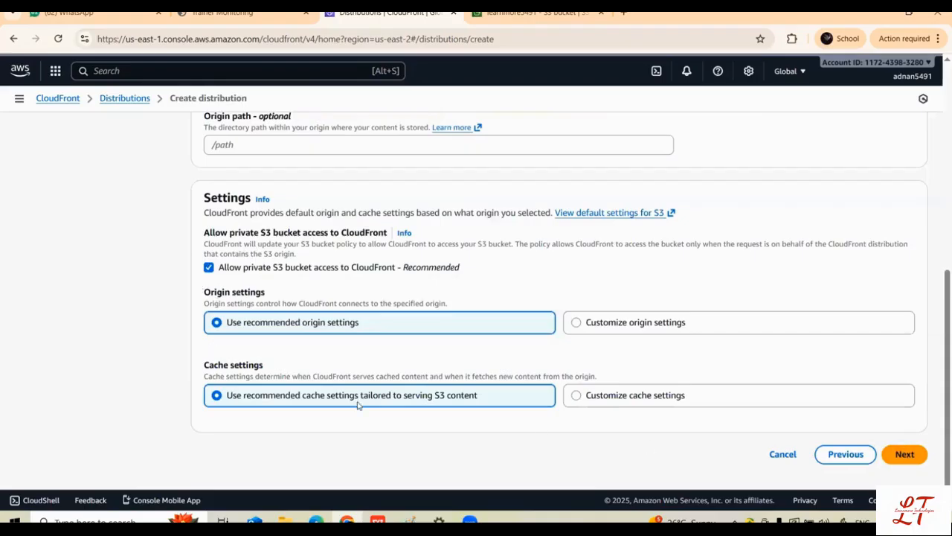
left_click(905, 455)
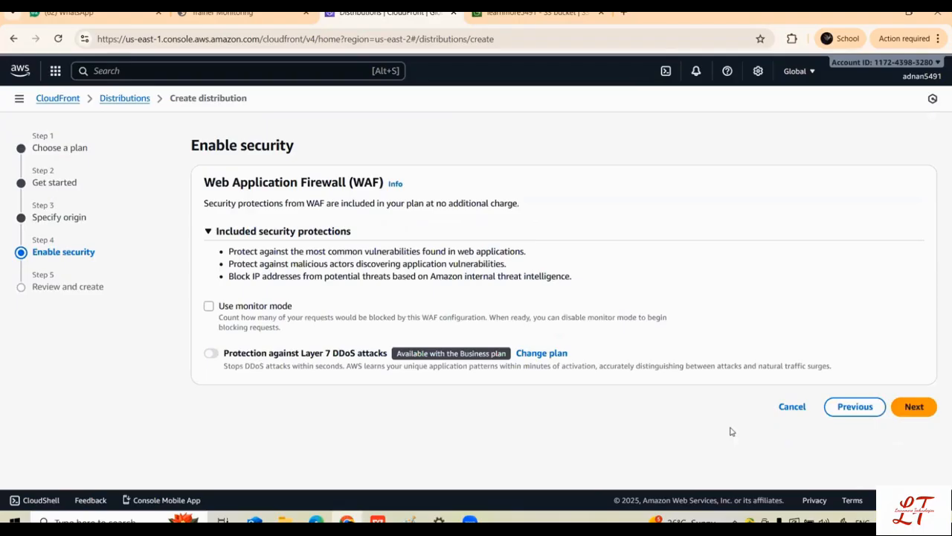
left_click(919, 421)
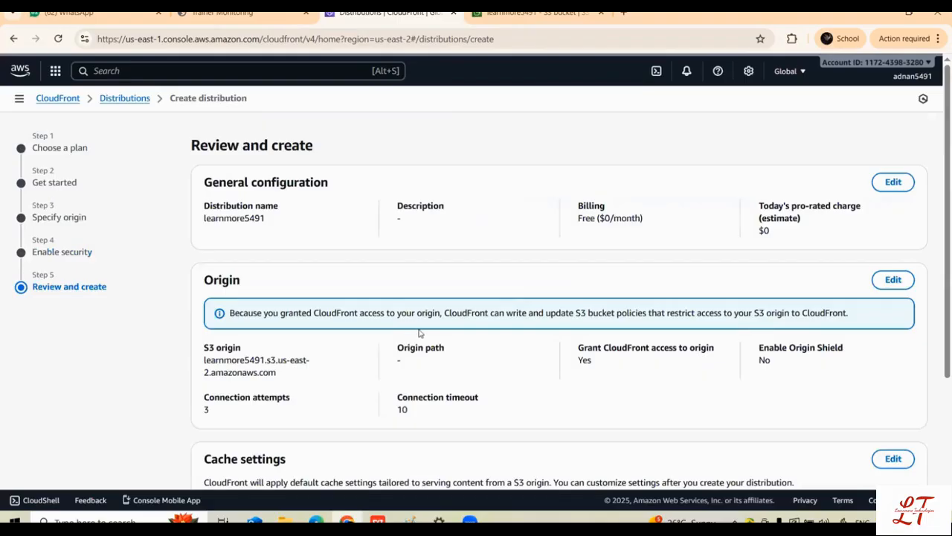
Step: Review the origin, cache and security configuration and create the distribution
scroll(282, 270, "down", 3)
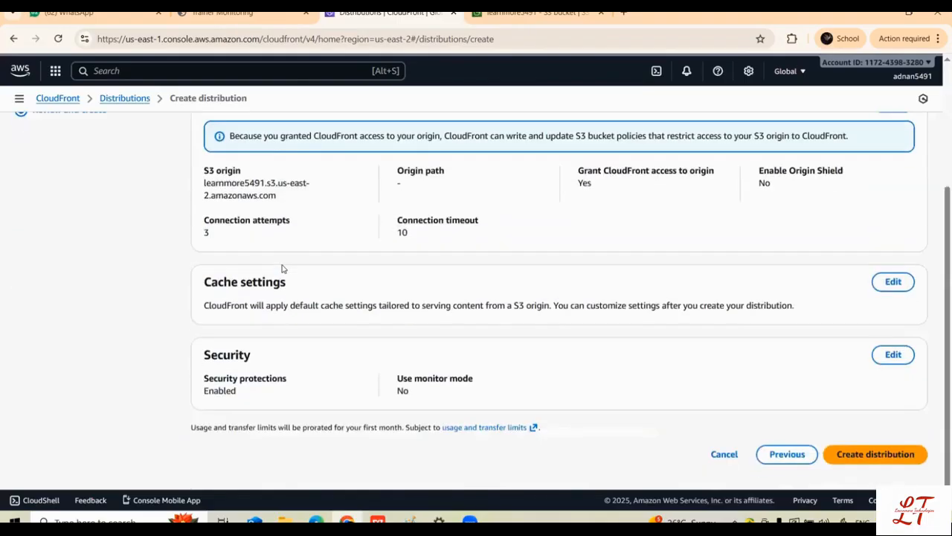
scroll(282, 269, "up", 3)
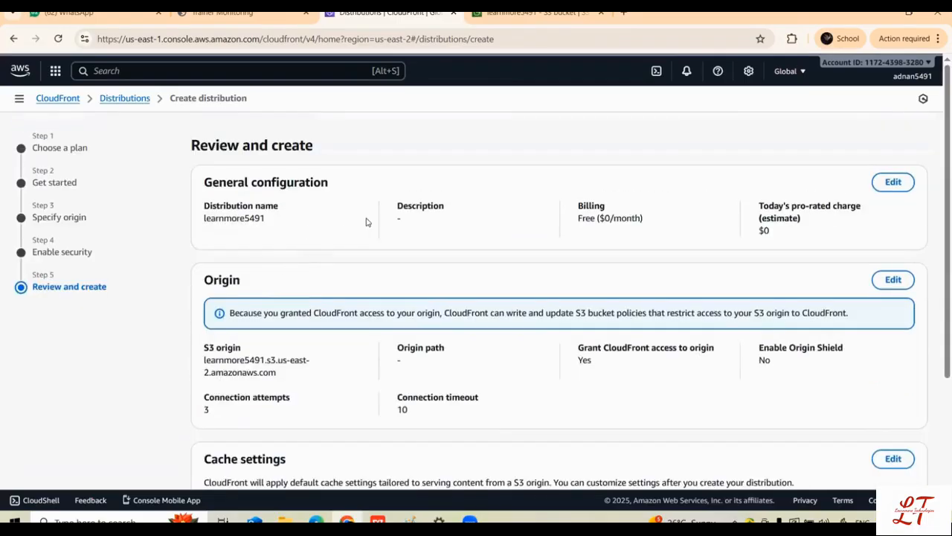
scroll(366, 222, "down", 3)
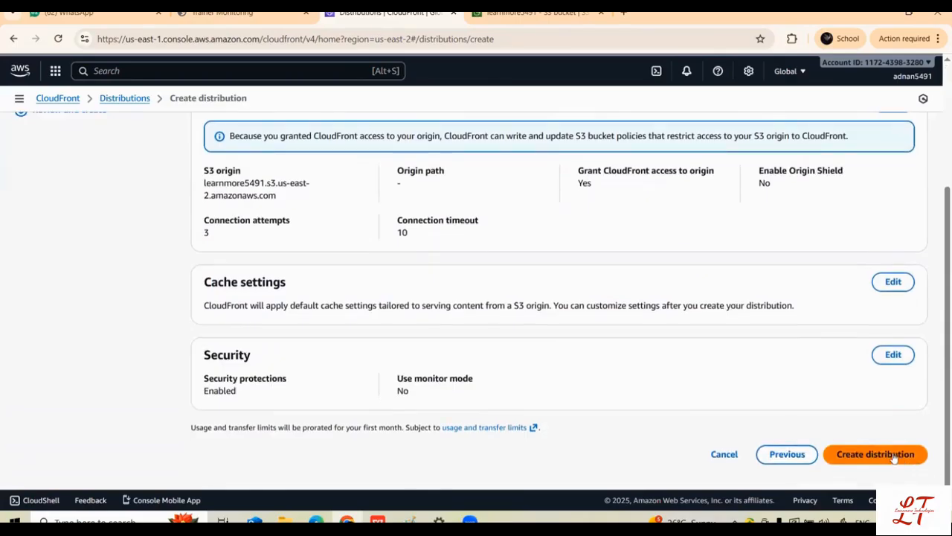
left_click(893, 456)
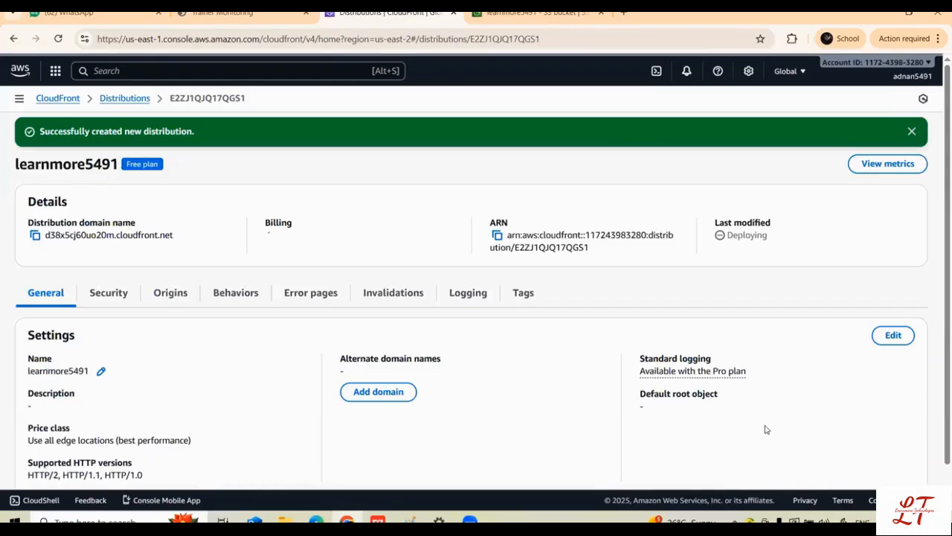
Step: Set the distribution's default root object to index.html, save the changes and check the updated general settings
scroll(197, 361, "down", 1)
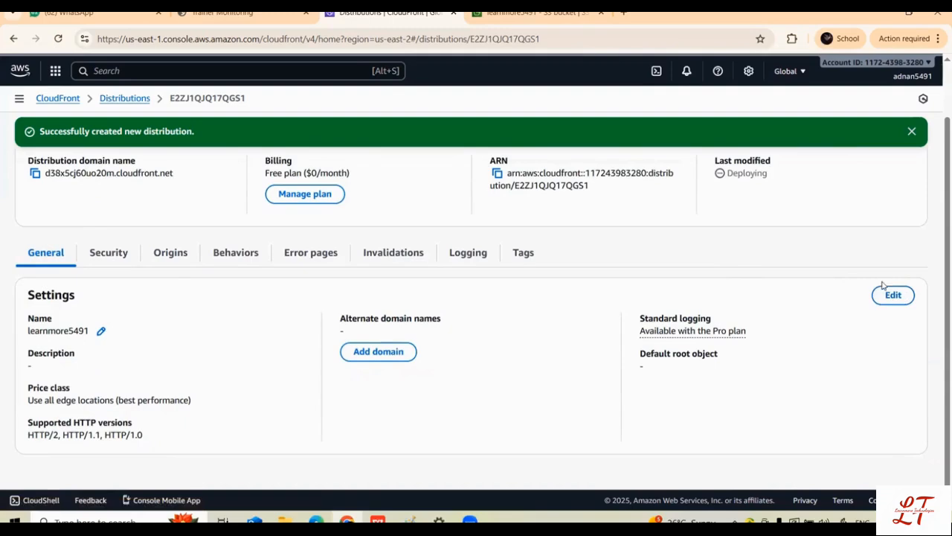
left_click(892, 295)
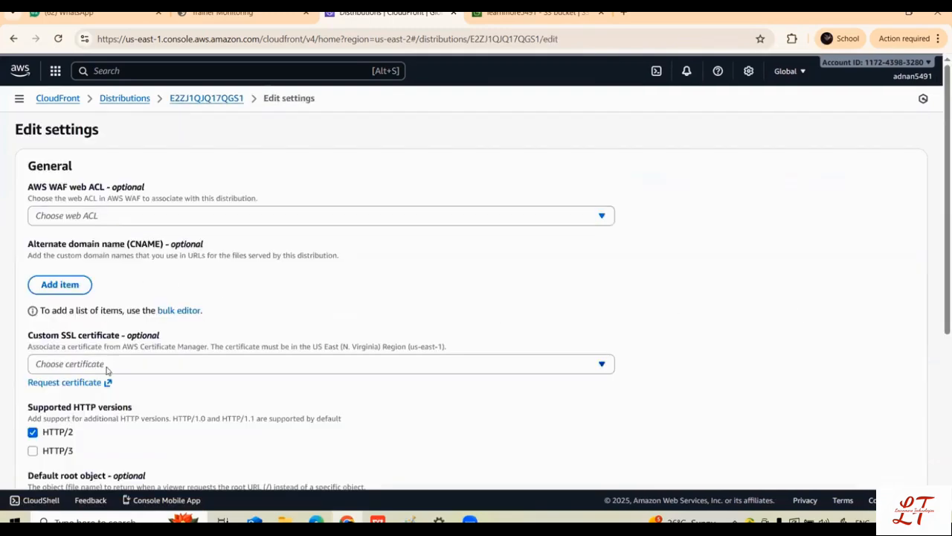
scroll(106, 370, "down", 2)
left_click(63, 314)
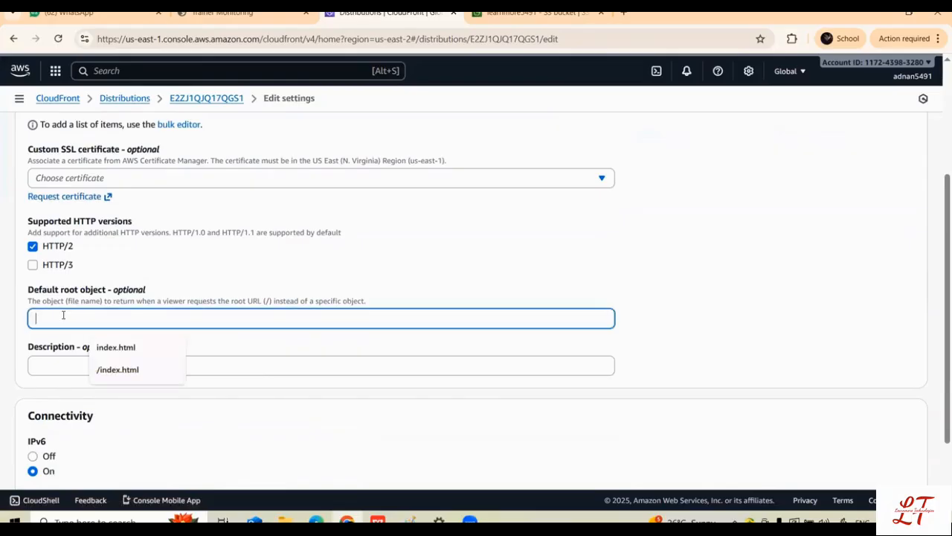
left_click(100, 345)
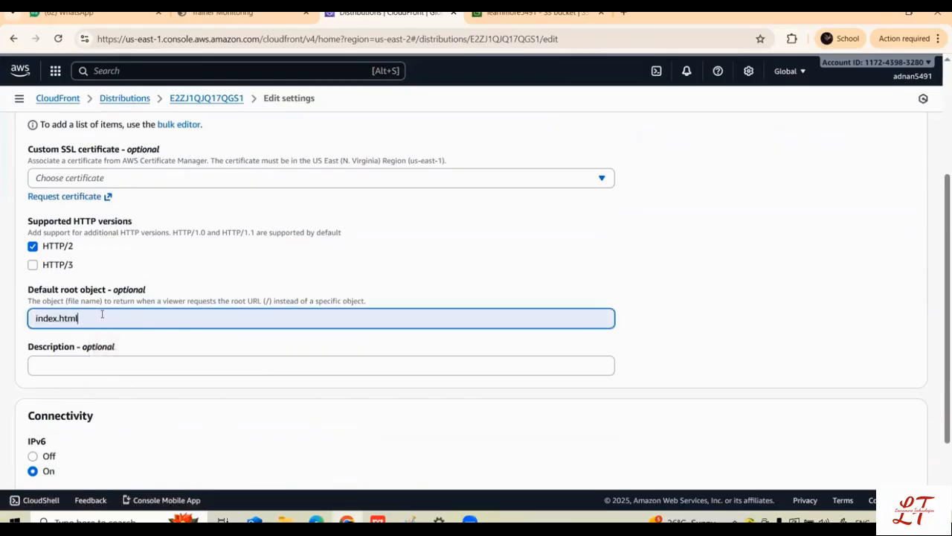
scroll(74, 288, "up", 2)
scroll(75, 288, "down", 3)
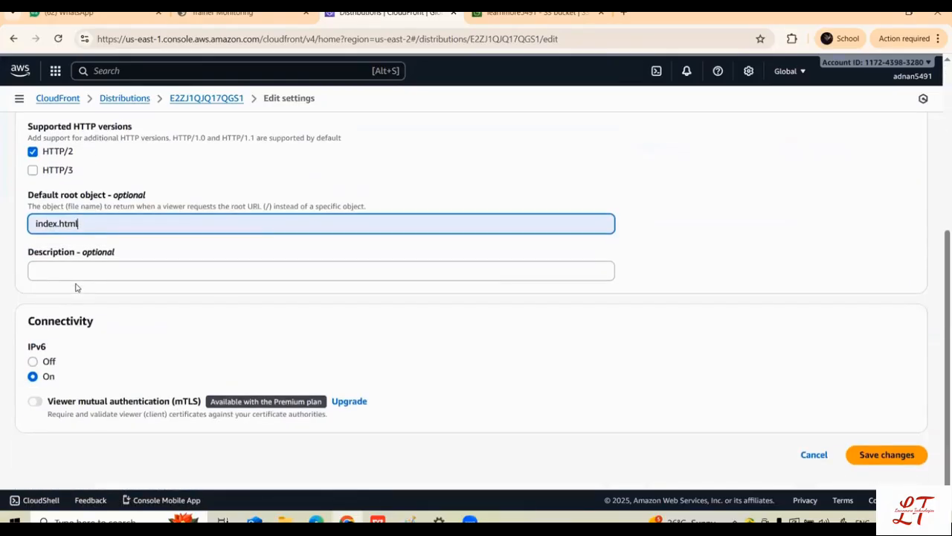
left_click(897, 458)
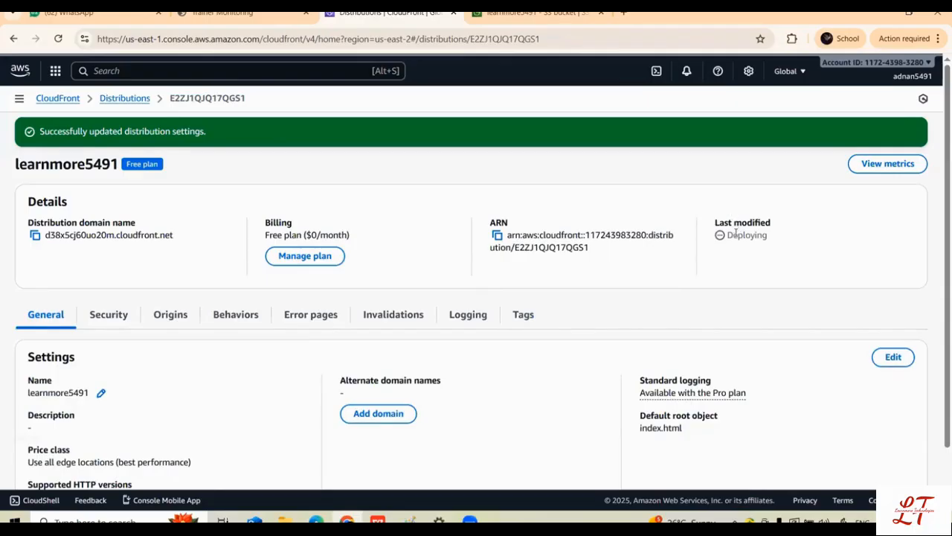
scroll(610, 227, "down", 1)
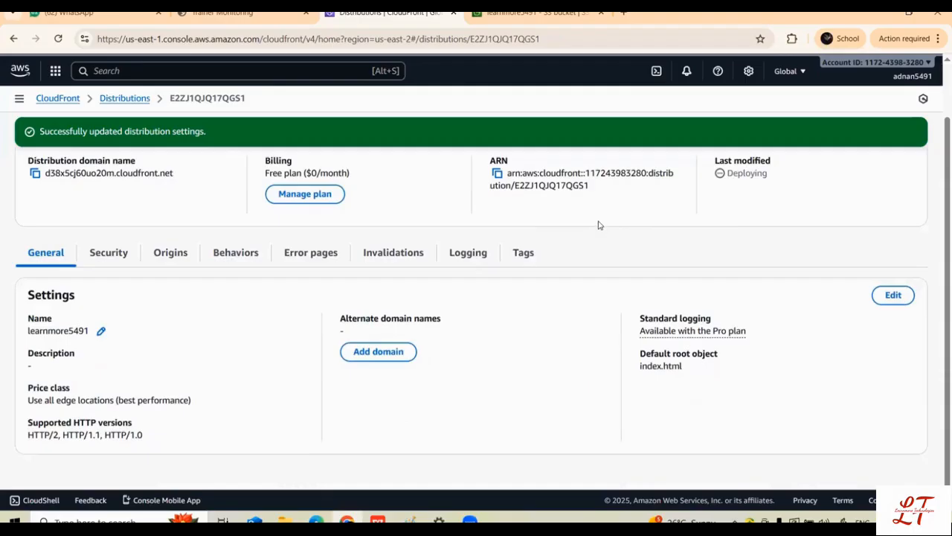
Step: Examine the actions available for index.html in the learnmore5491 S3 bucket, including making it public using ACL
left_click(535, 12)
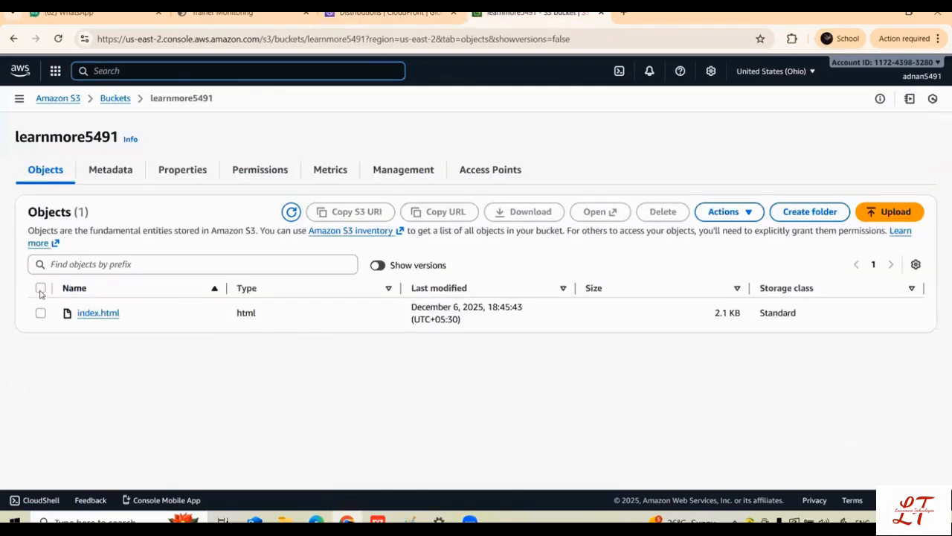
left_click(40, 288)
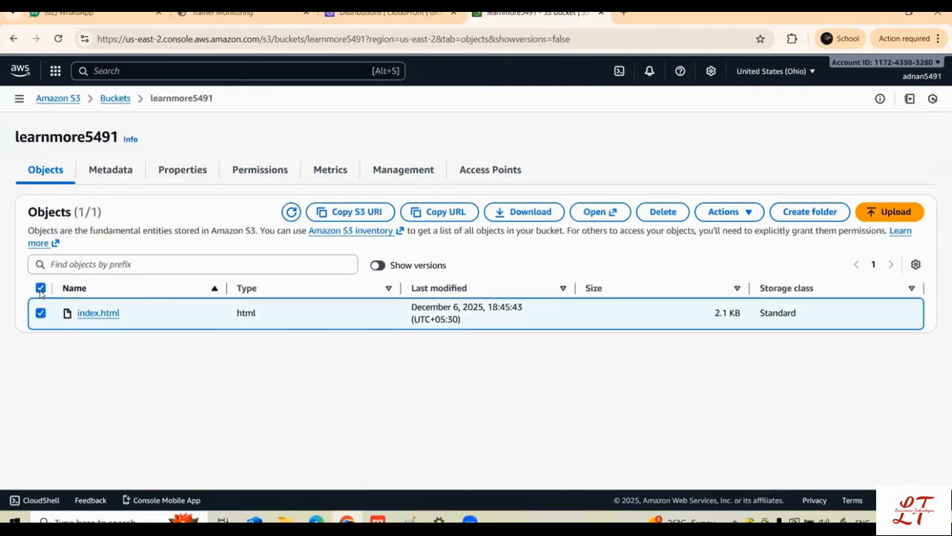
left_click(742, 214)
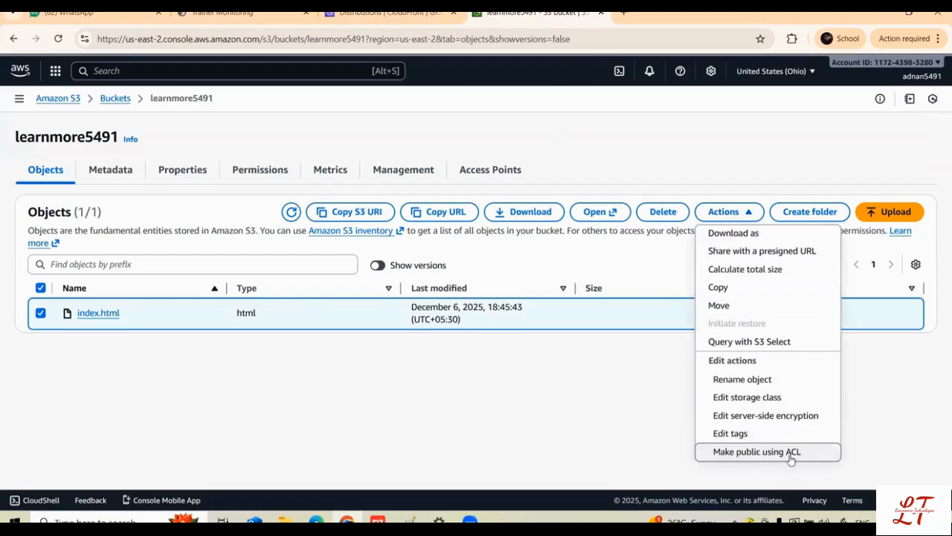
left_click(439, 367)
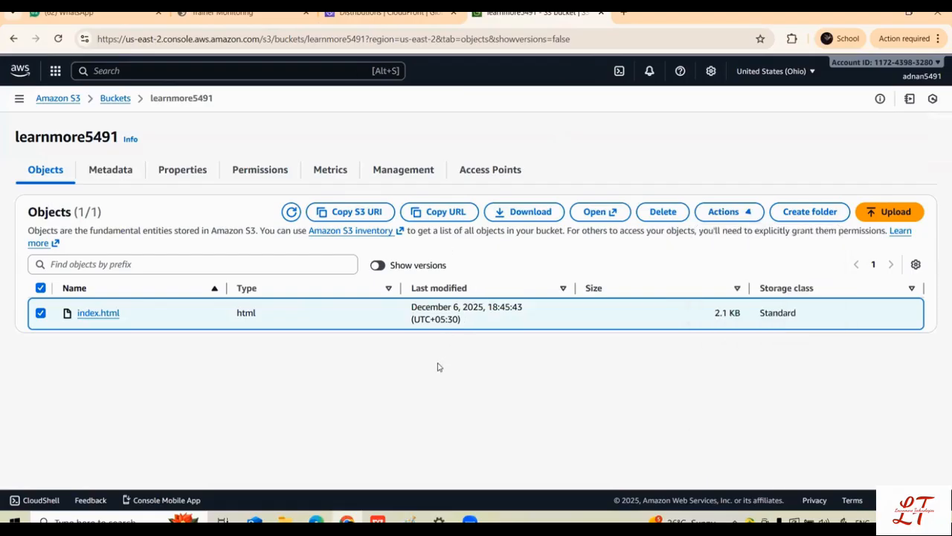
Step: Return to the learnmore5491 CloudFront distribution and keep refreshing its details until deployment finishes
left_click(390, 12)
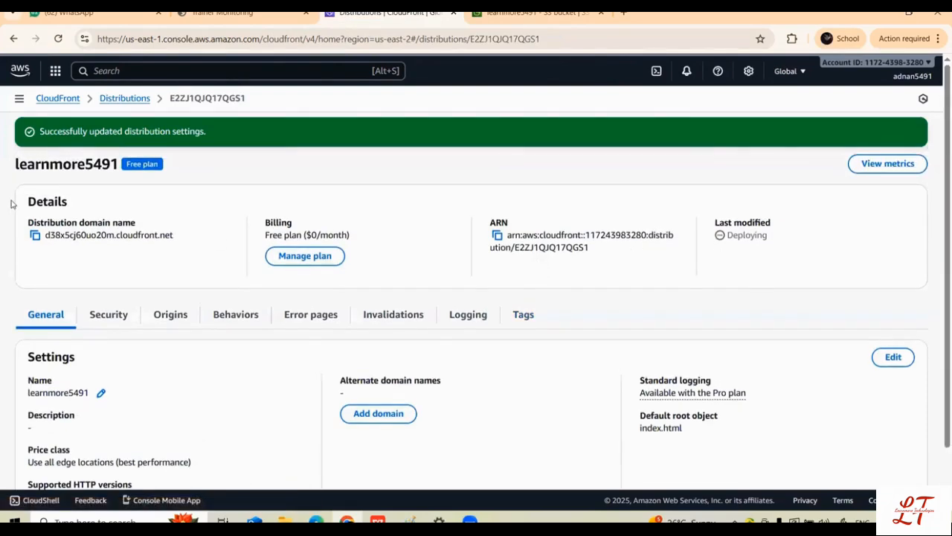
left_click(58, 38)
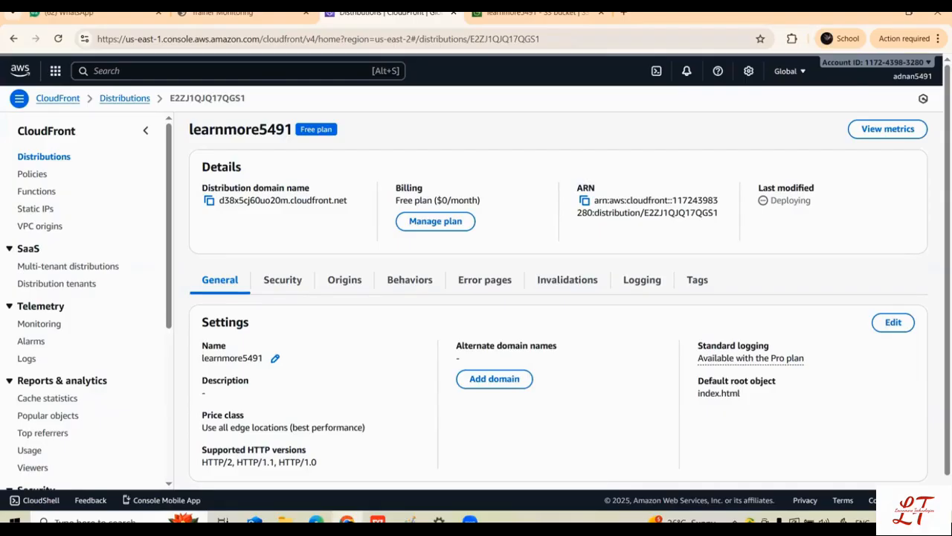
left_click(60, 41)
left_click(58, 39)
left_click(59, 40)
left_click(57, 39)
left_click(58, 38)
left_click(60, 39)
left_click(59, 38)
left_click(55, 45)
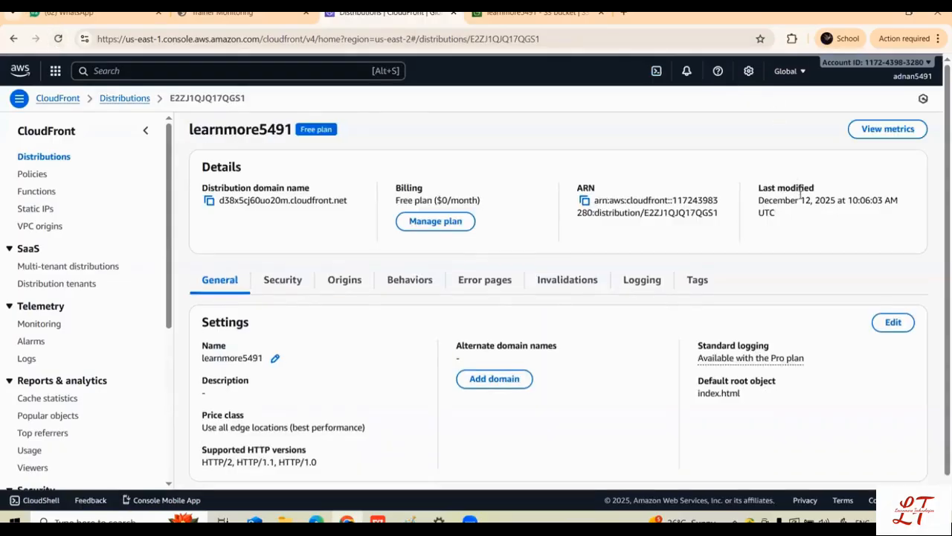
Step: Copy the distribution domain name and open it in a new browser tab to load the site through CloudFront
left_click(210, 200)
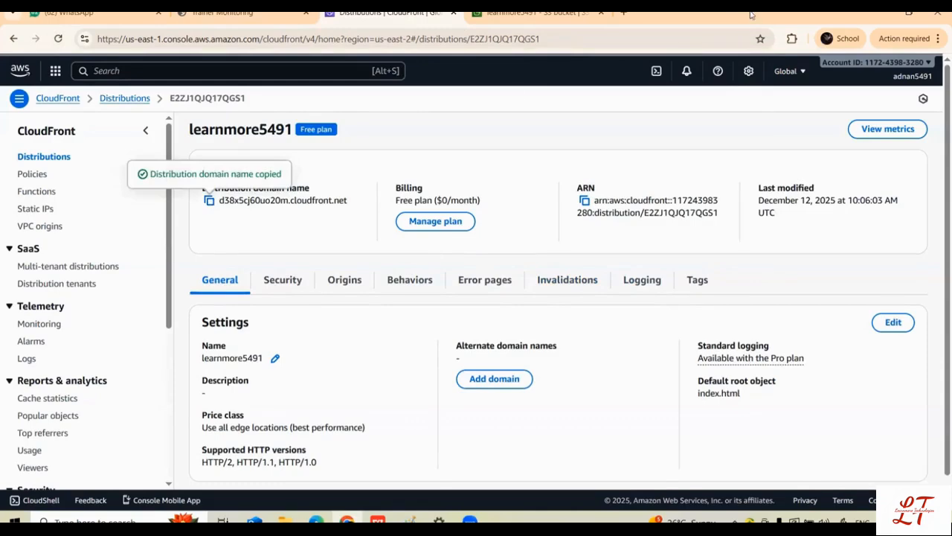
left_click(624, 13)
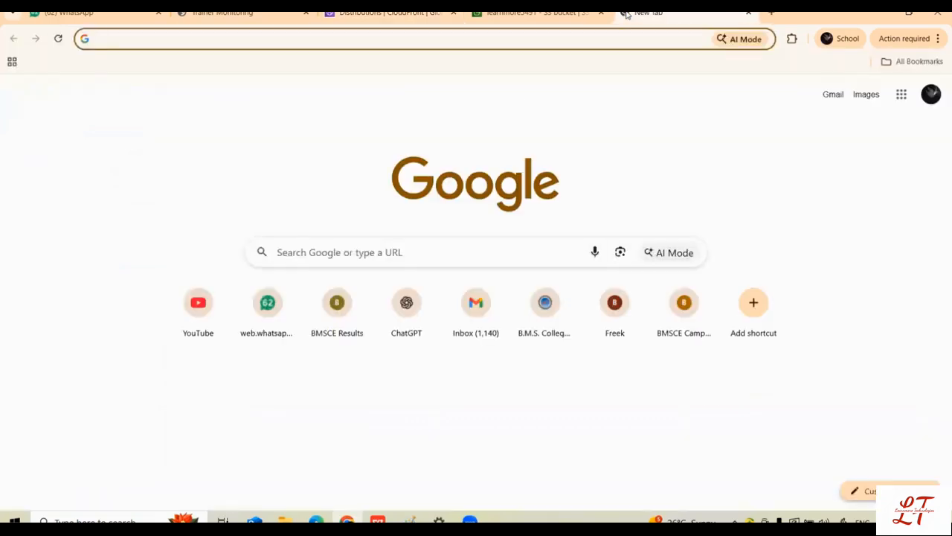
key("ctrl+v")
key("Return")
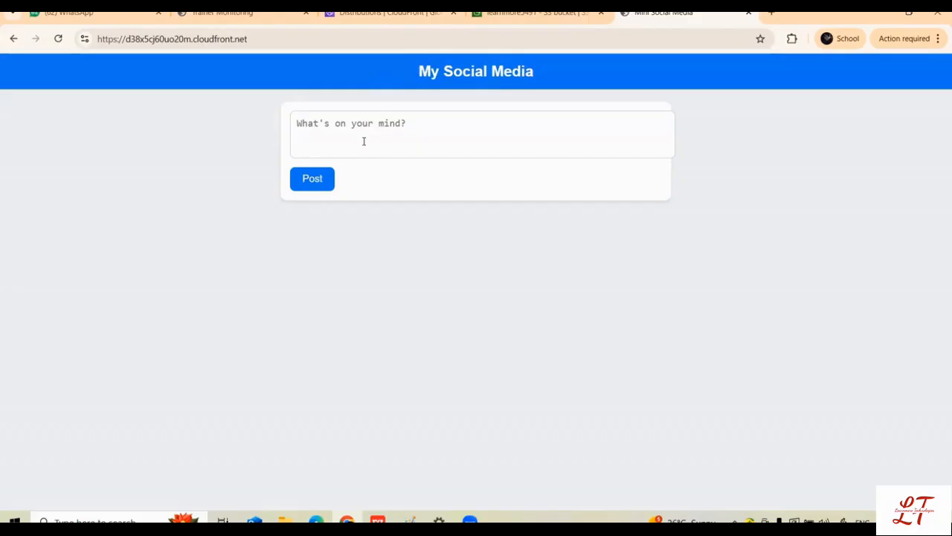
left_click(248, 40)
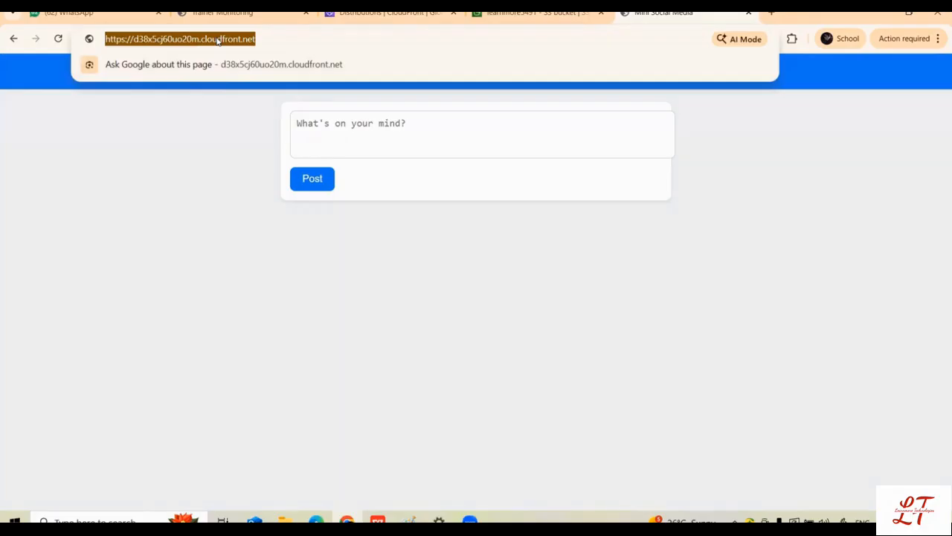
left_click(129, 238)
Step: Publish a post reading "hi" on the My Social Media page
left_click(377, 142)
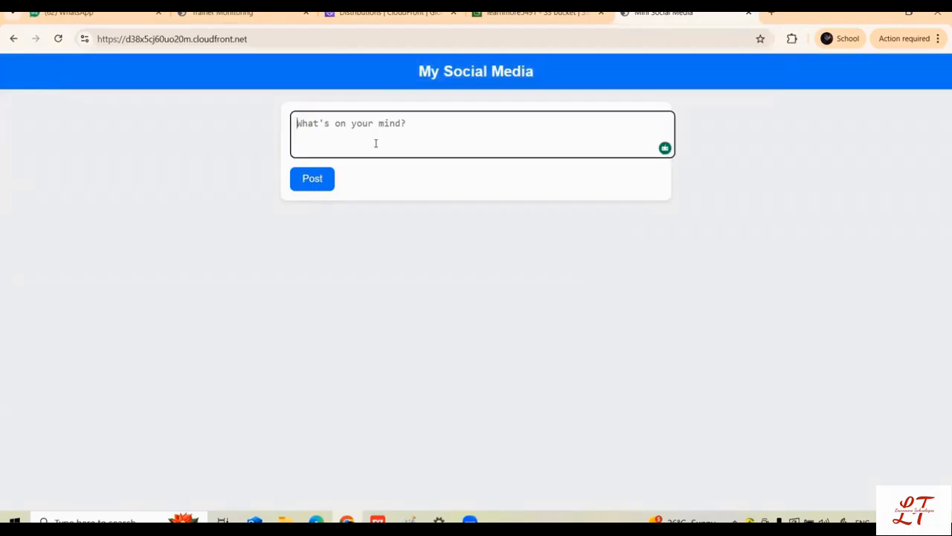
type("hi")
left_click(313, 180)
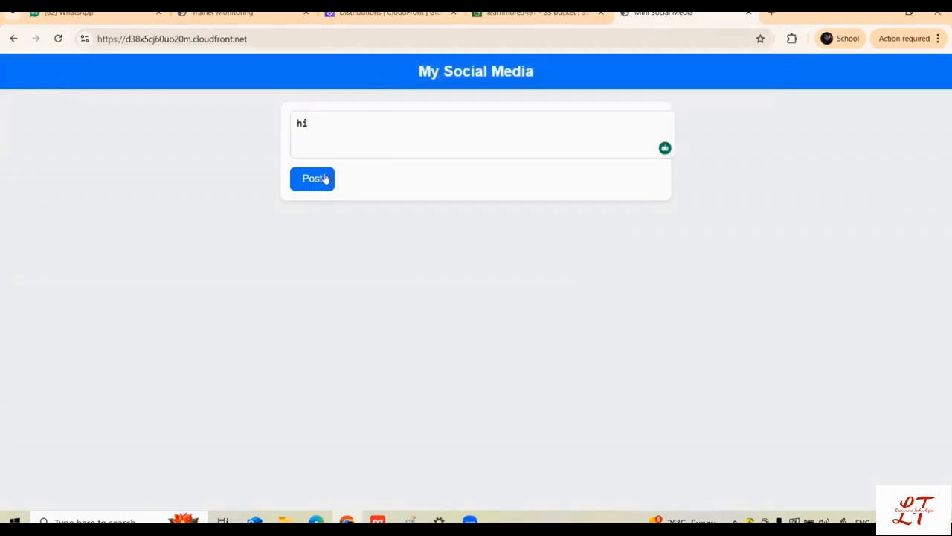
Step: Publish a second post reading "how are you ?" on the My Social Media page
left_click(358, 135)
type("how afe")
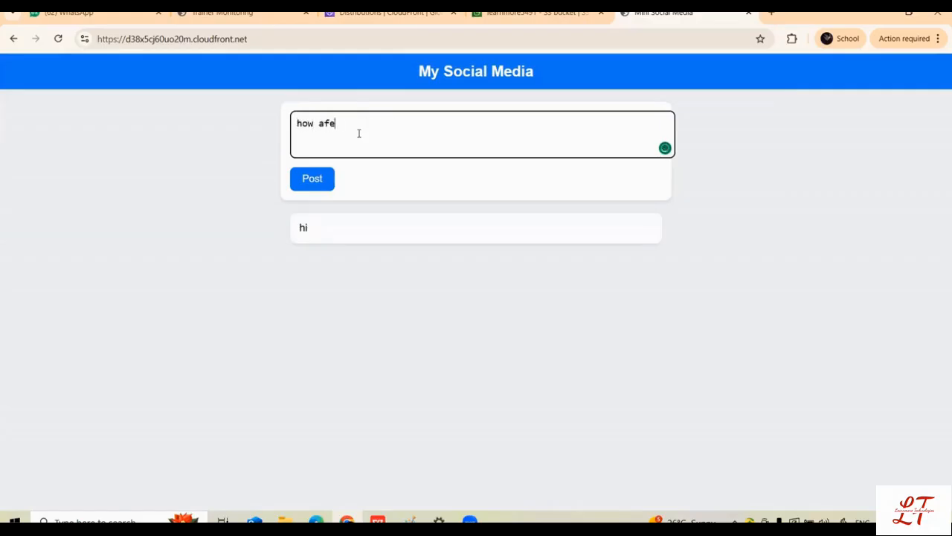
key("BackSpace")
key("BackSpace")
type("re you ?")
left_click(312, 178)
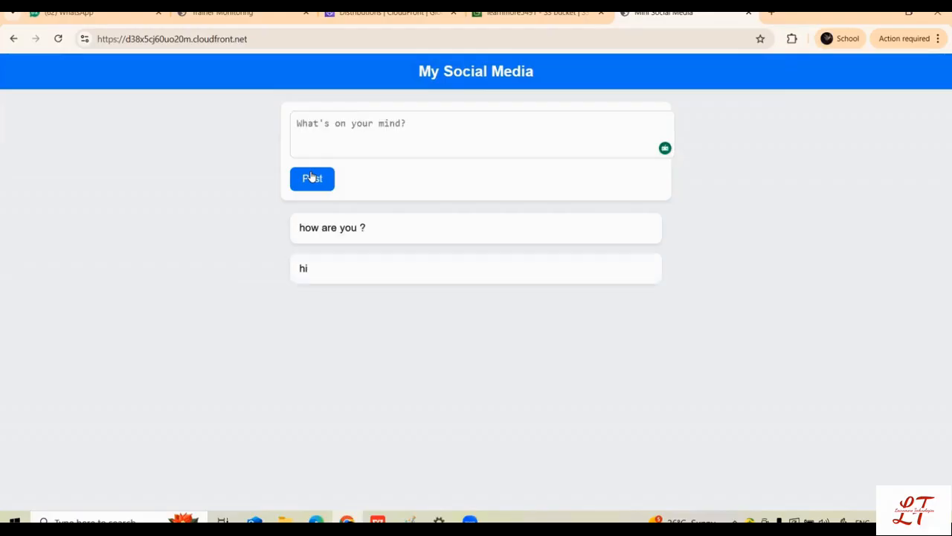